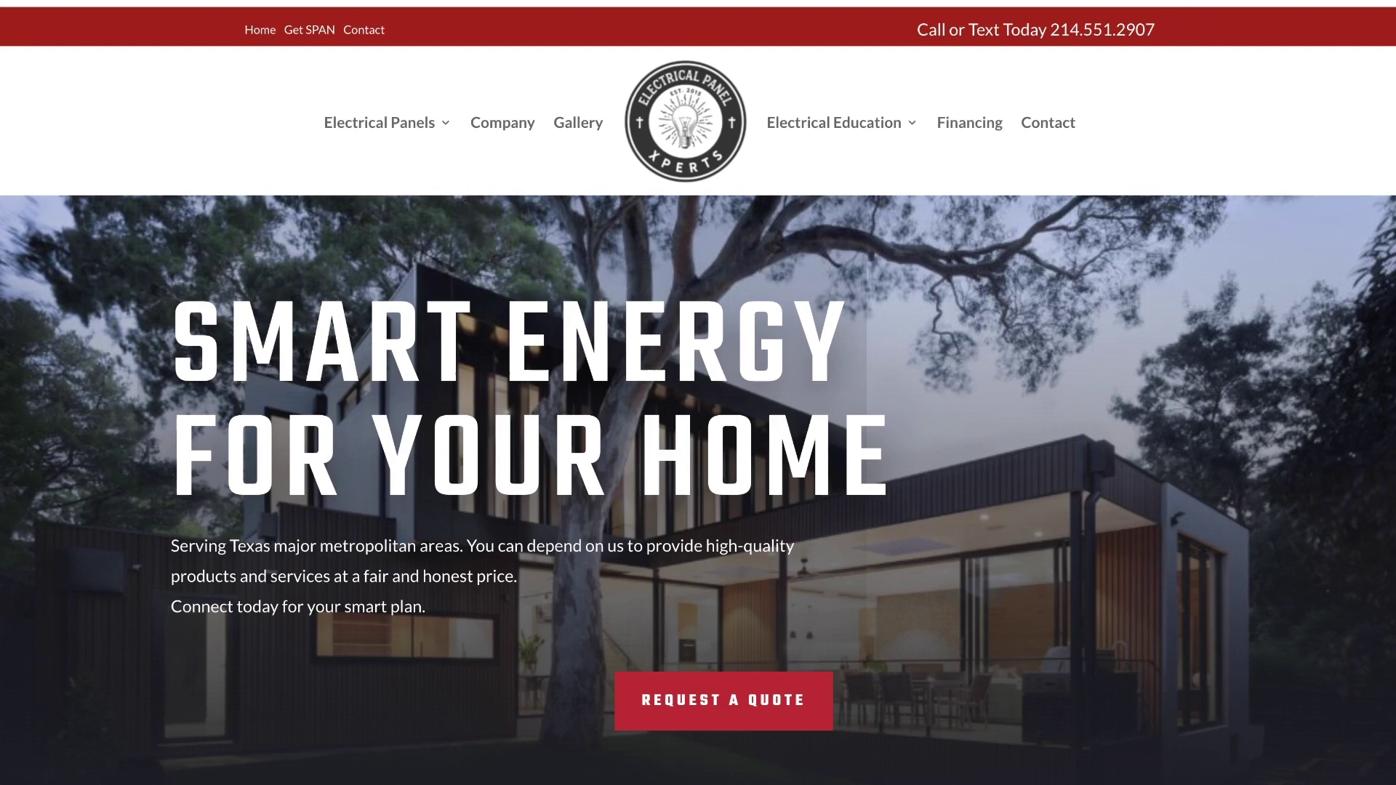
- Run a PageSpeed Insights test on the pasted electricalpanelxperts.com address
key(ctrl+Tab)
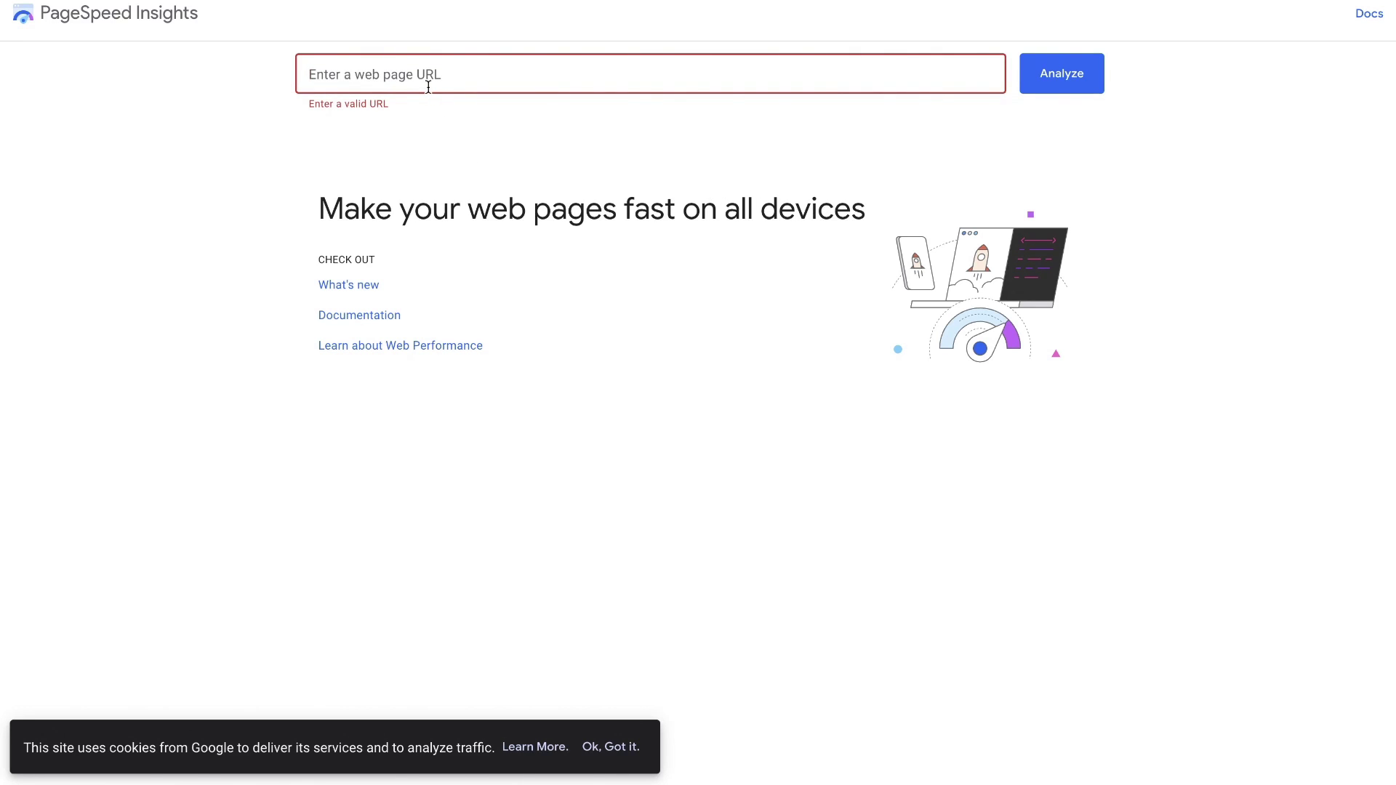
text(https://electricalpanelxperts.com/)
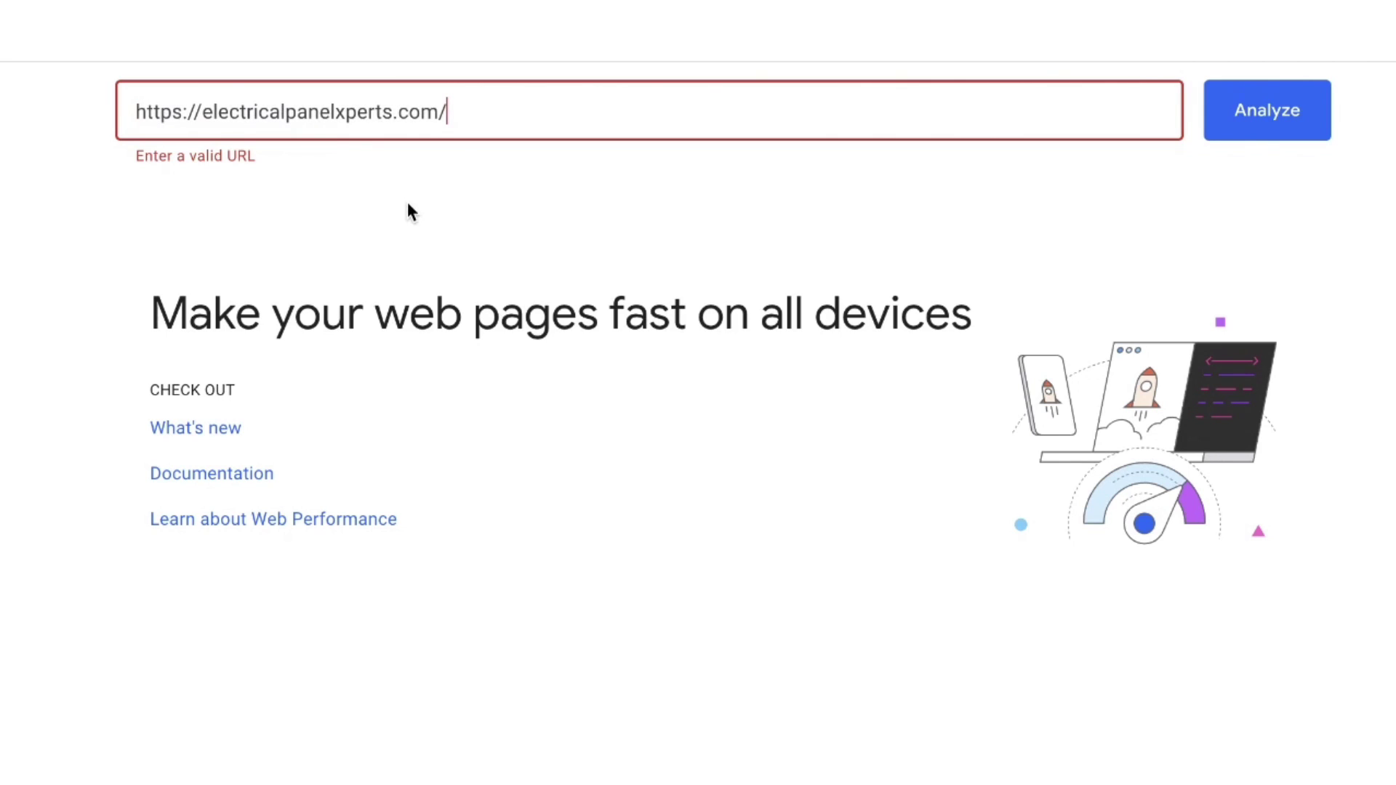
click(408, 205)
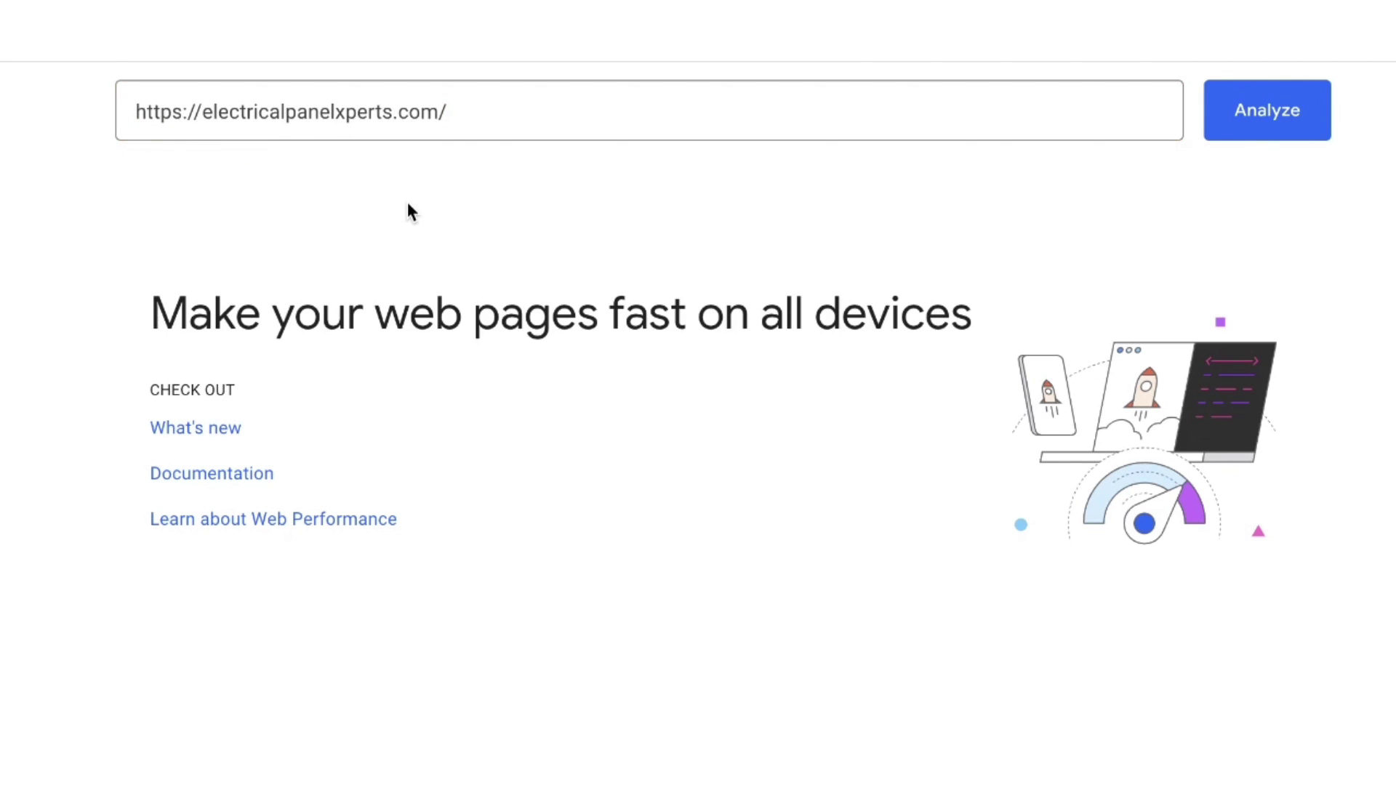
click(1264, 120)
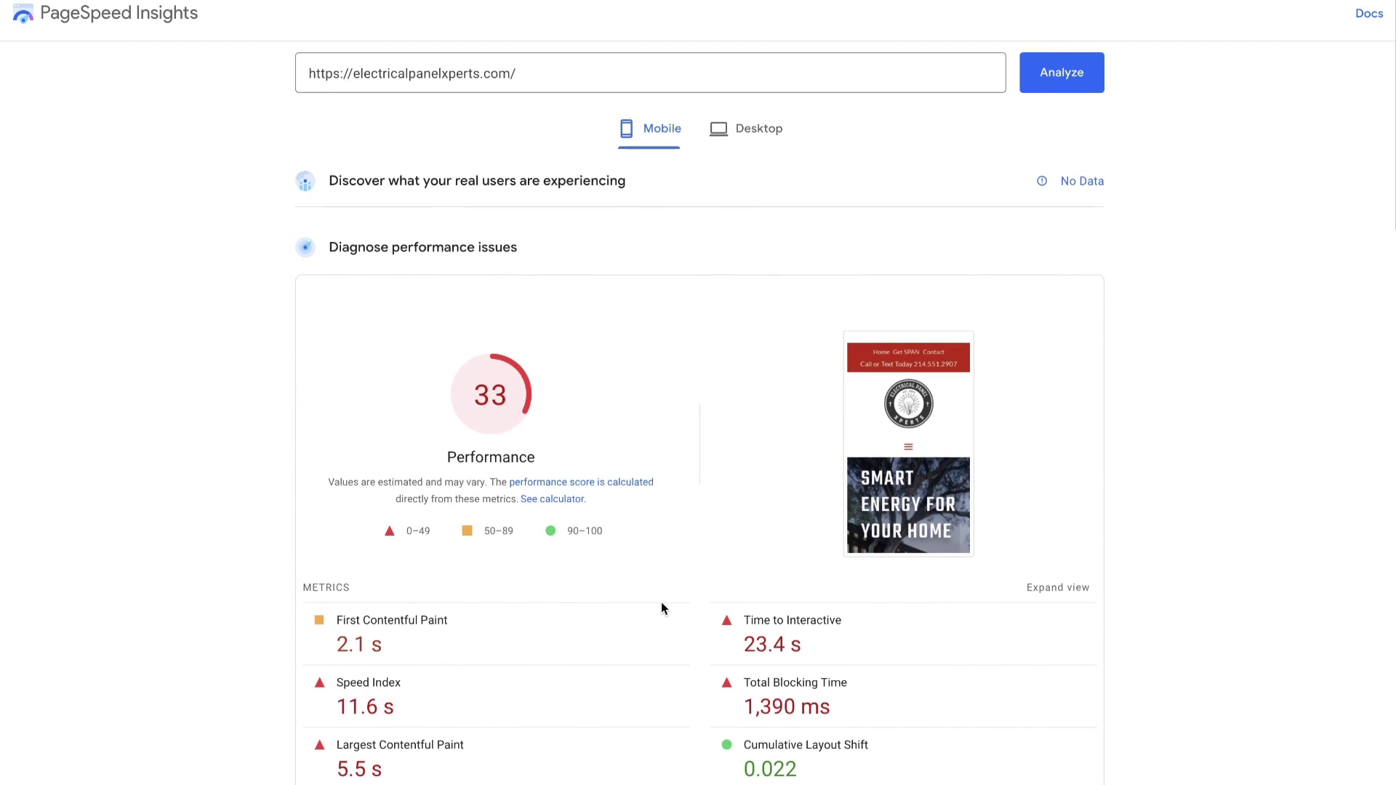
- Review the mobile report's score of 33 and opportunities like unused JavaScript (9.18 s)
scroll(661, 604, down, 2)
scroll(569, 555, down, 2)
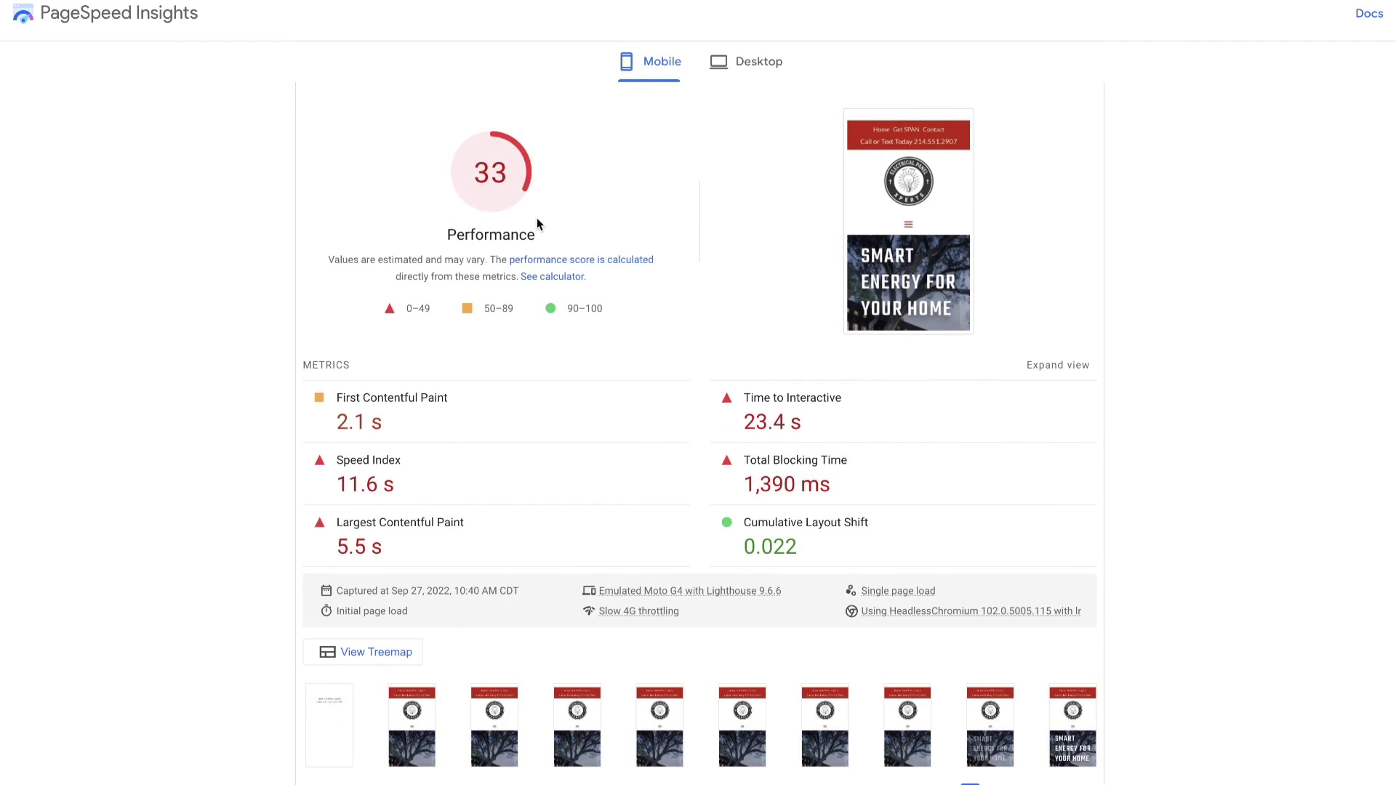
scroll(627, 427, down, 3)
scroll(632, 588, down, 4)
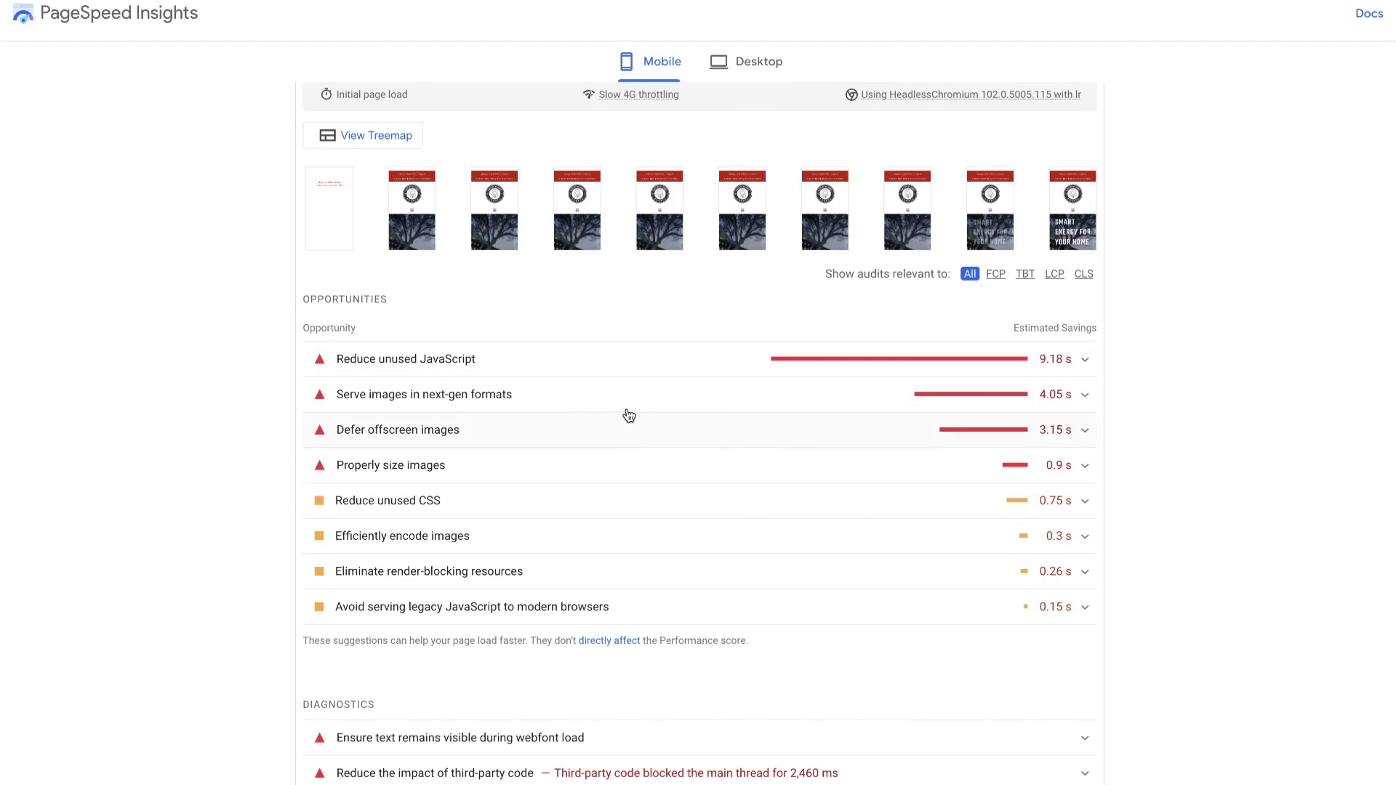
scroll(624, 514, down, 2)
scroll(624, 514, up, 2)
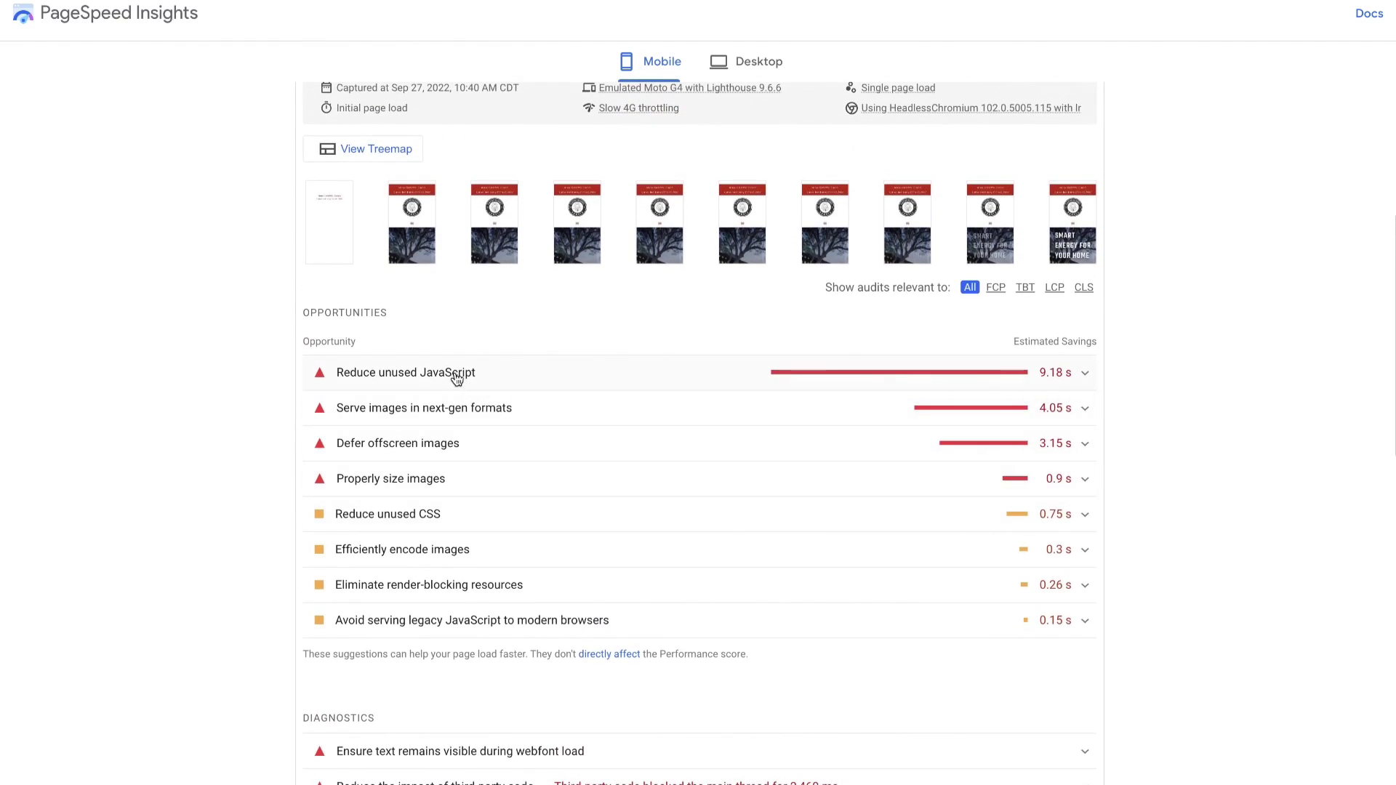
scroll(692, 436, up, 5)
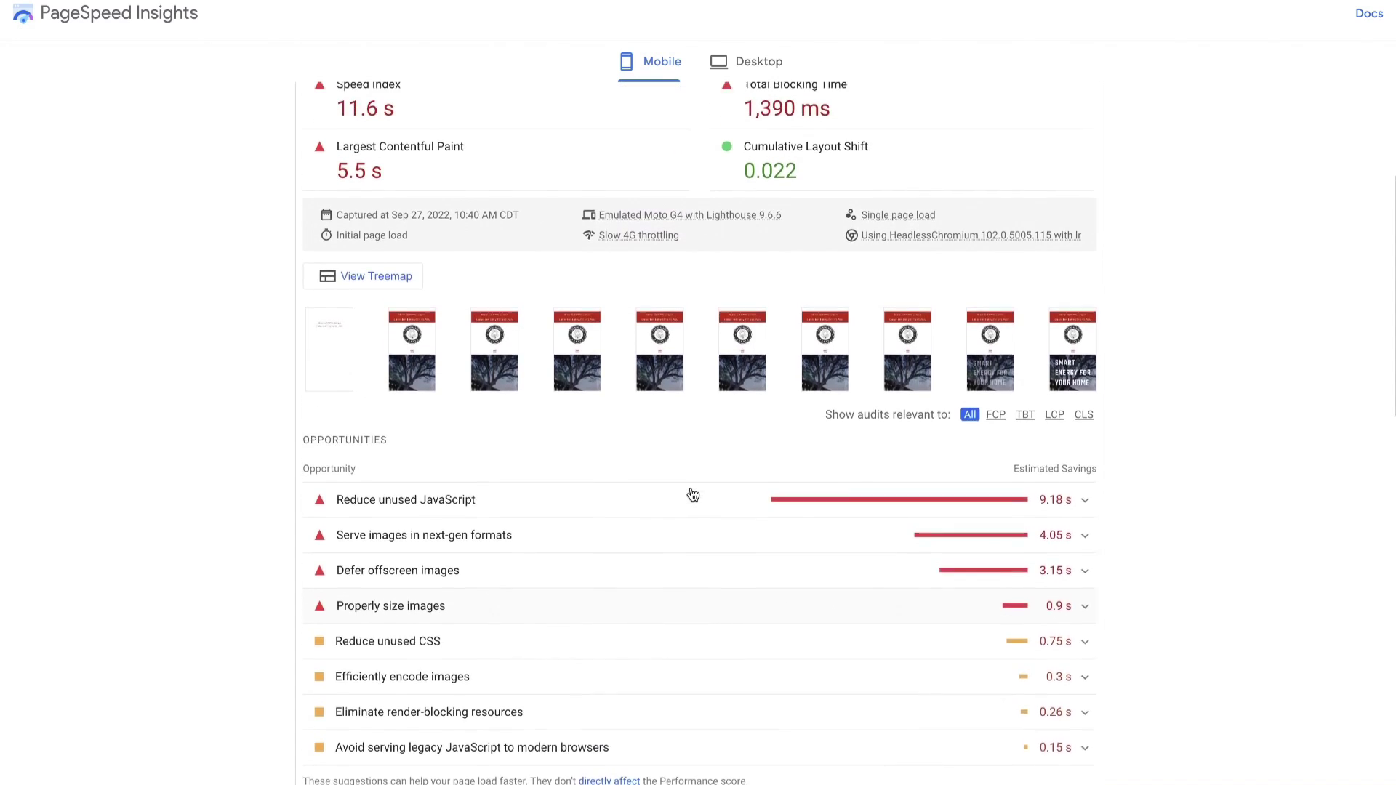
scroll(690, 487, up, 6)
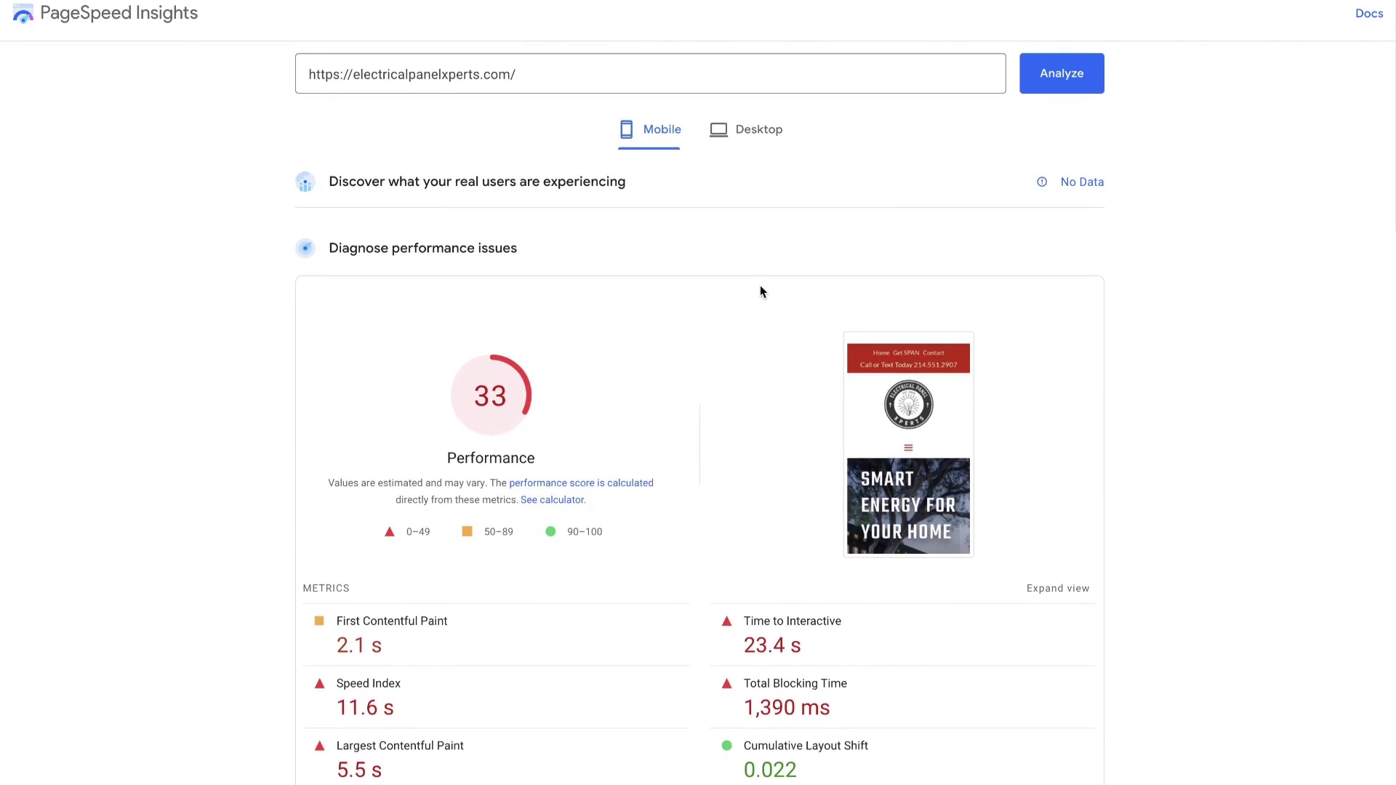
- Show the desktop report, scoring 83, and scroll through its metrics
click(756, 141)
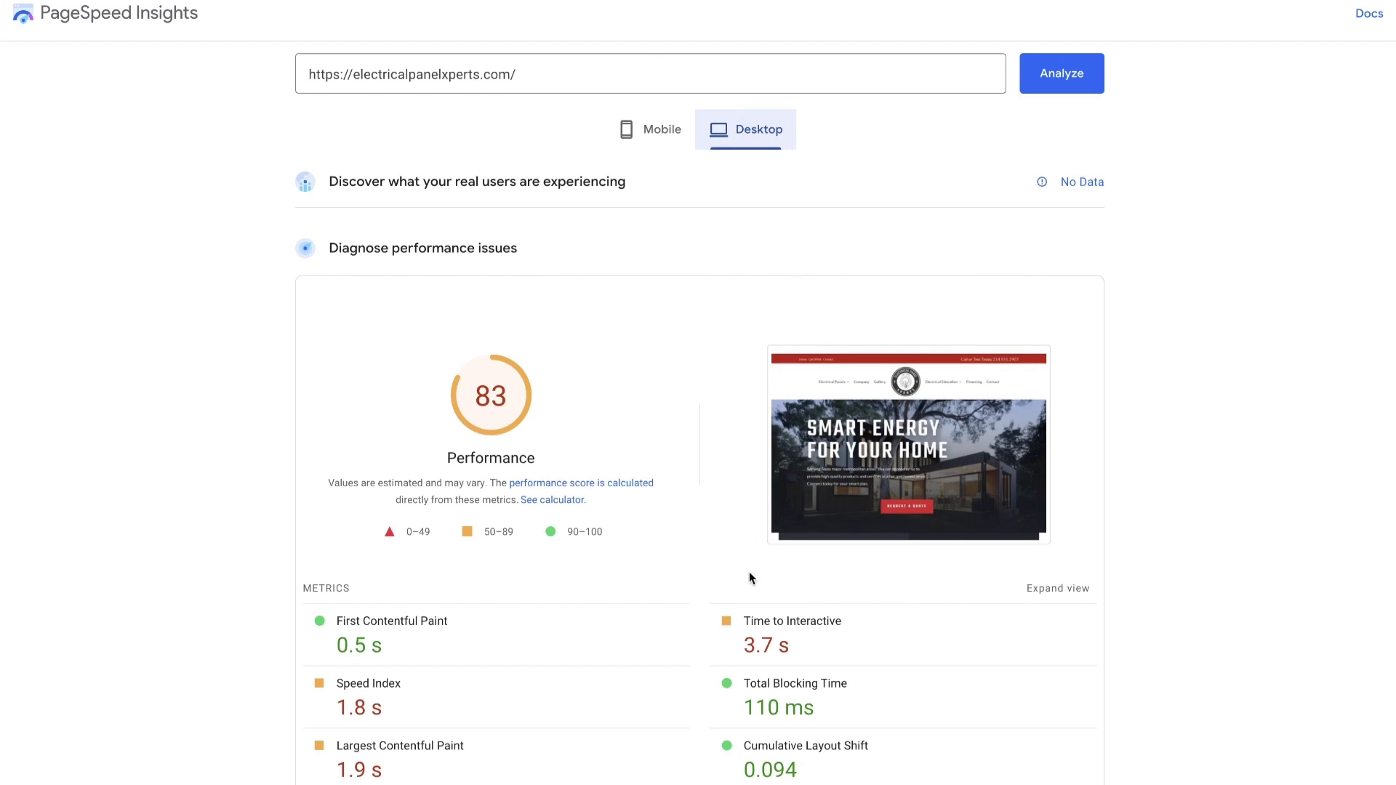
scroll(751, 578, down, 4)
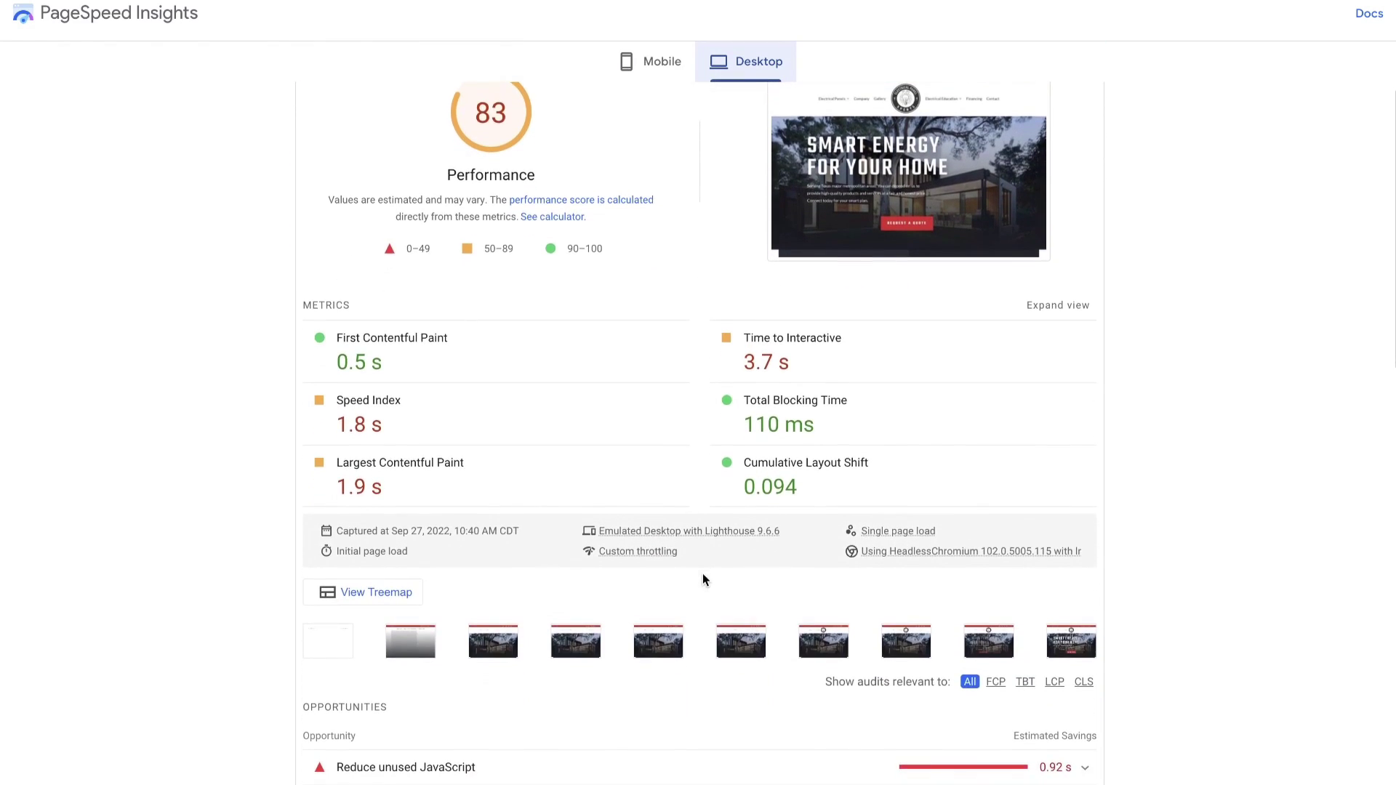
scroll(740, 563, down, 3)
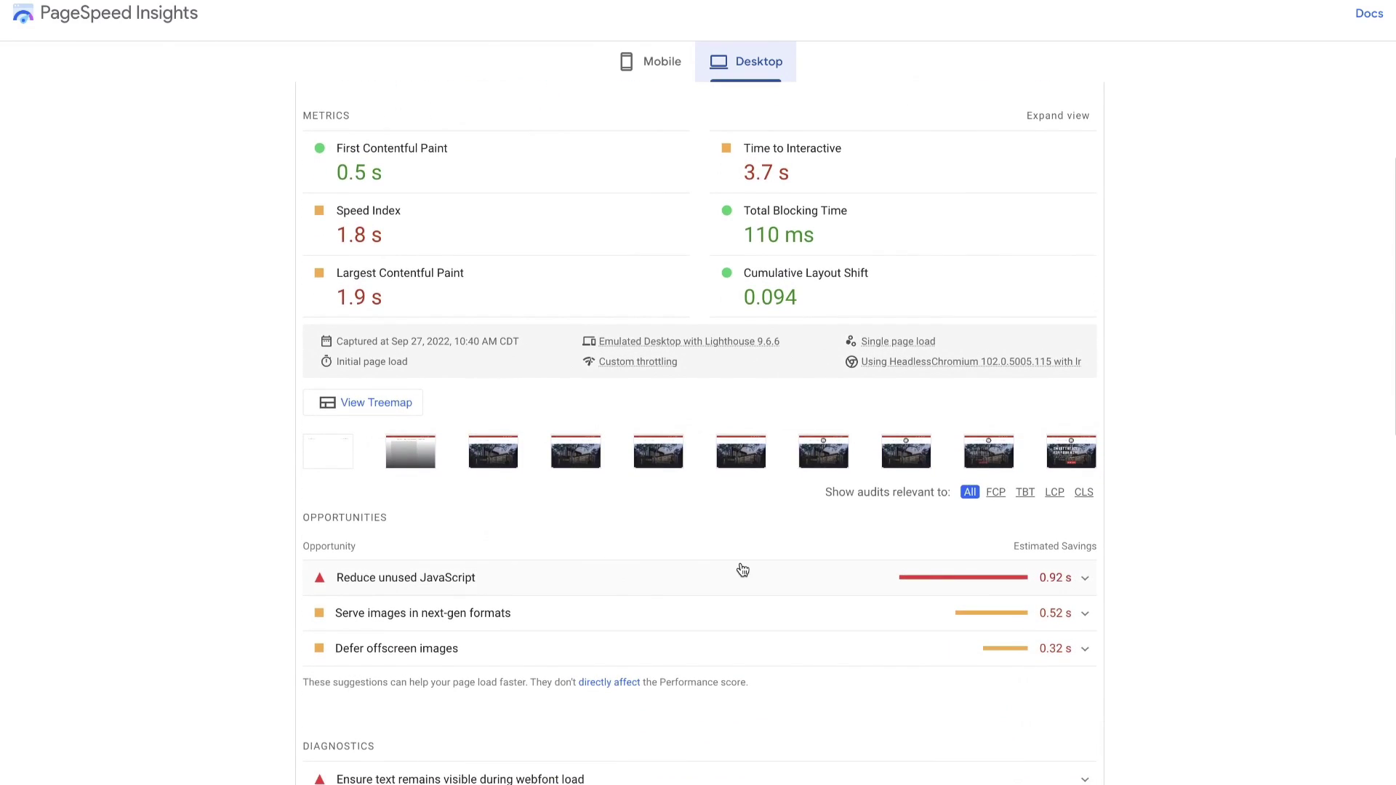
scroll(759, 603, down, 3)
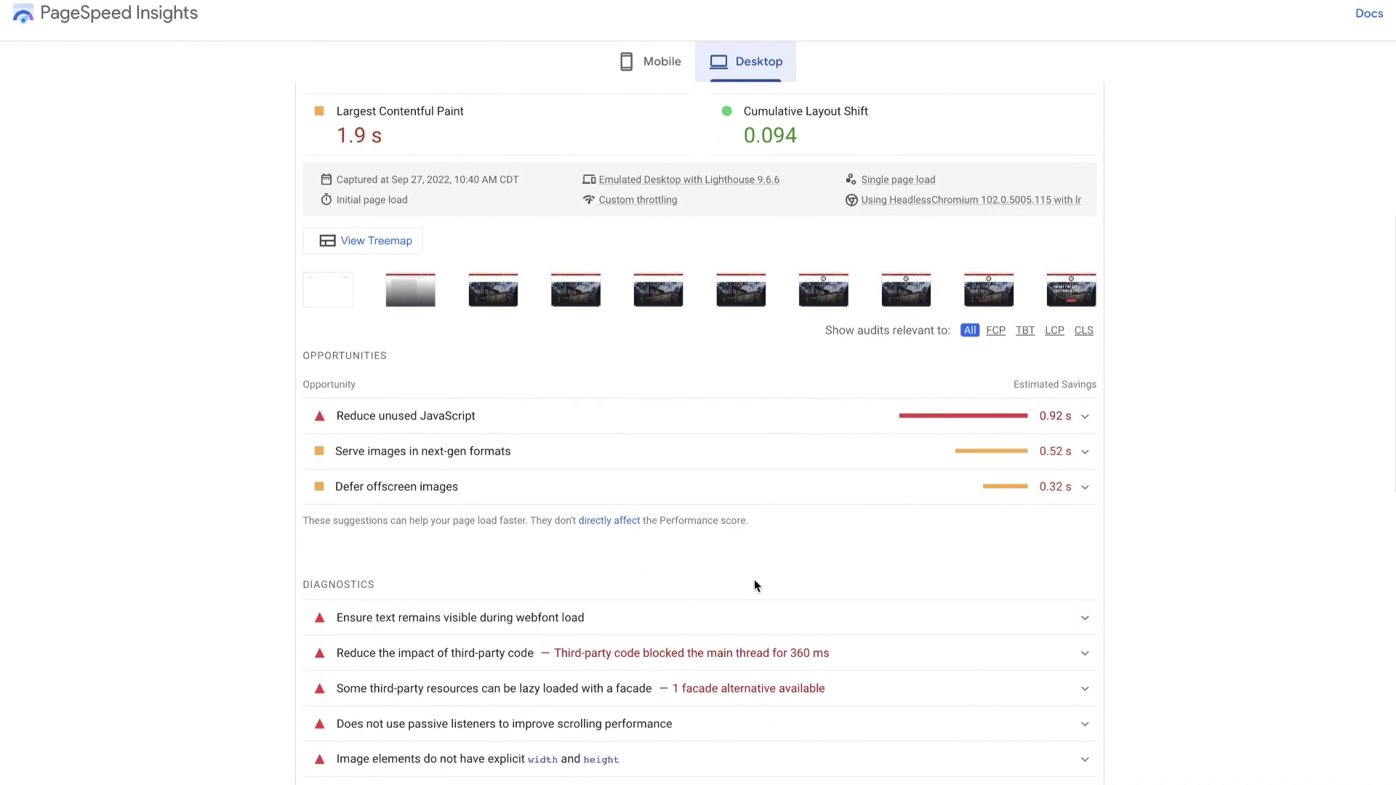
scroll(754, 581, down, 3)
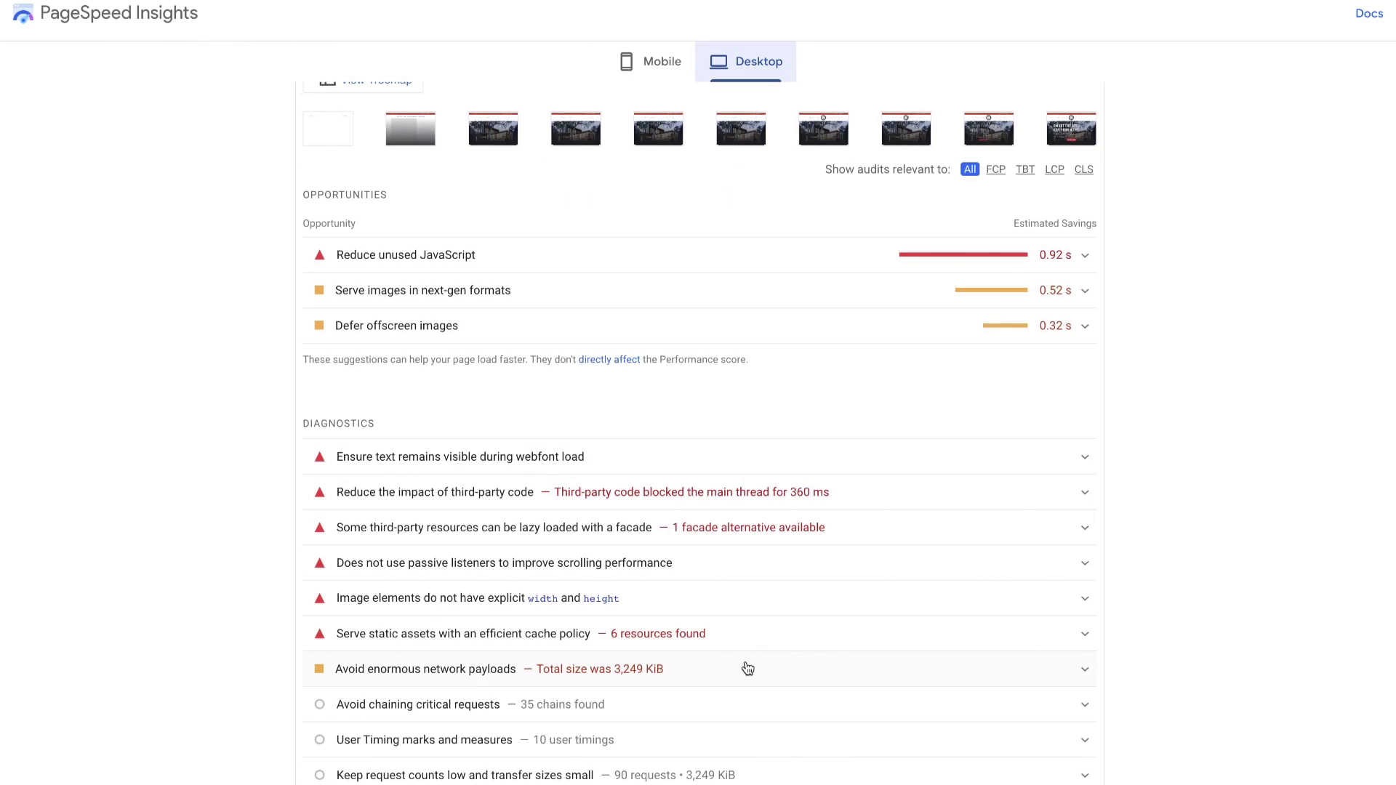
scroll(746, 709, up, 1)
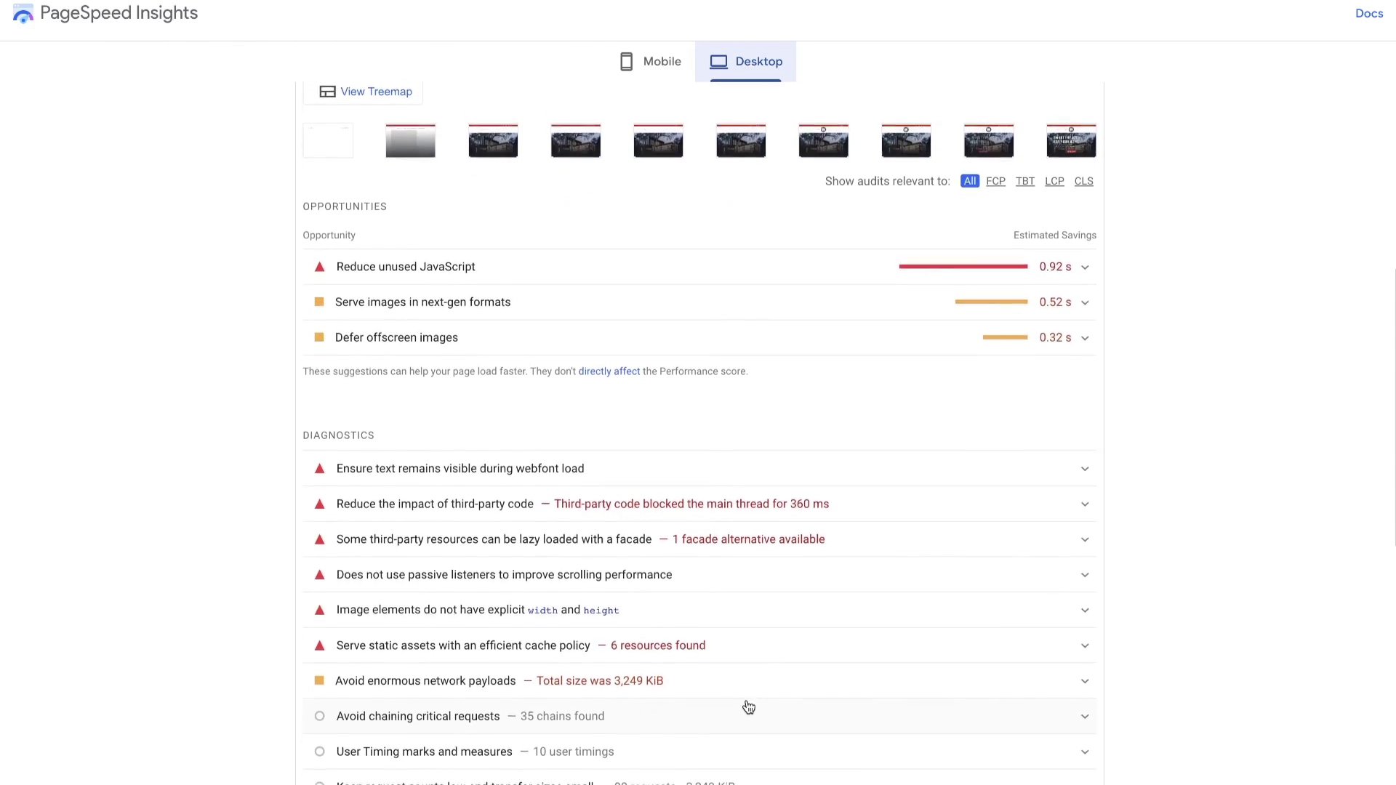
scroll(749, 707, down, 1)
- Inspect the webfont loading diagnostic, then compare the mobile results against desktop
click(887, 424)
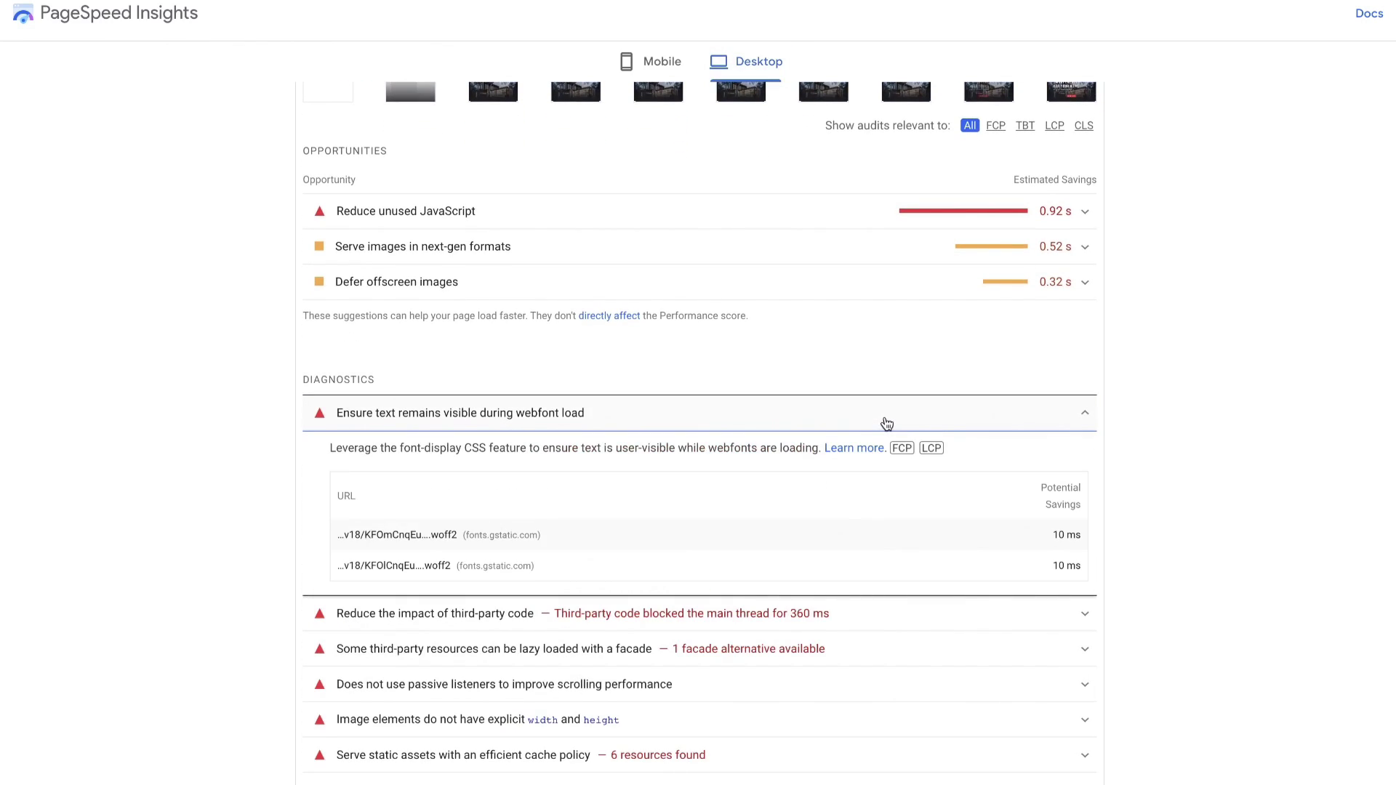
click(886, 423)
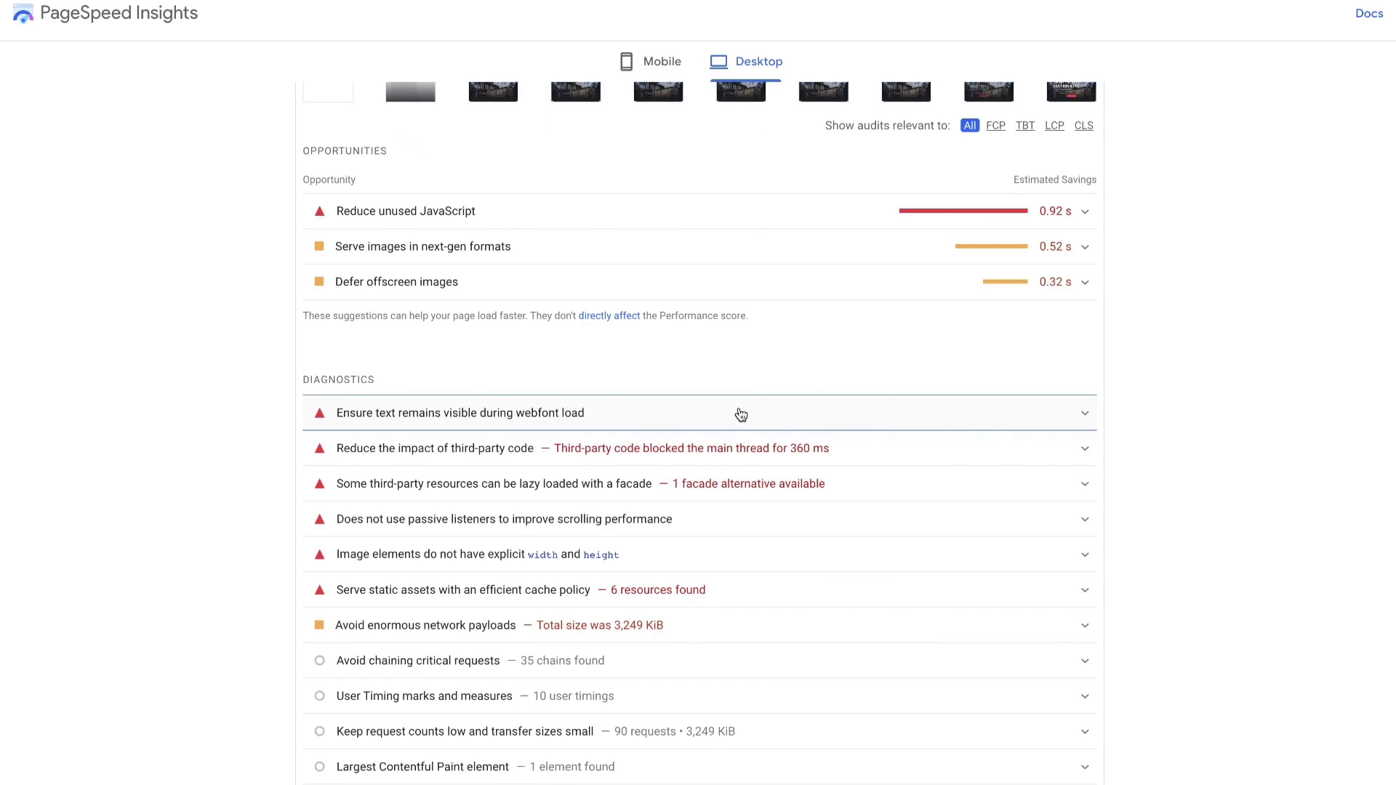
scroll(739, 412, up, 10)
scroll(739, 408, up, 1)
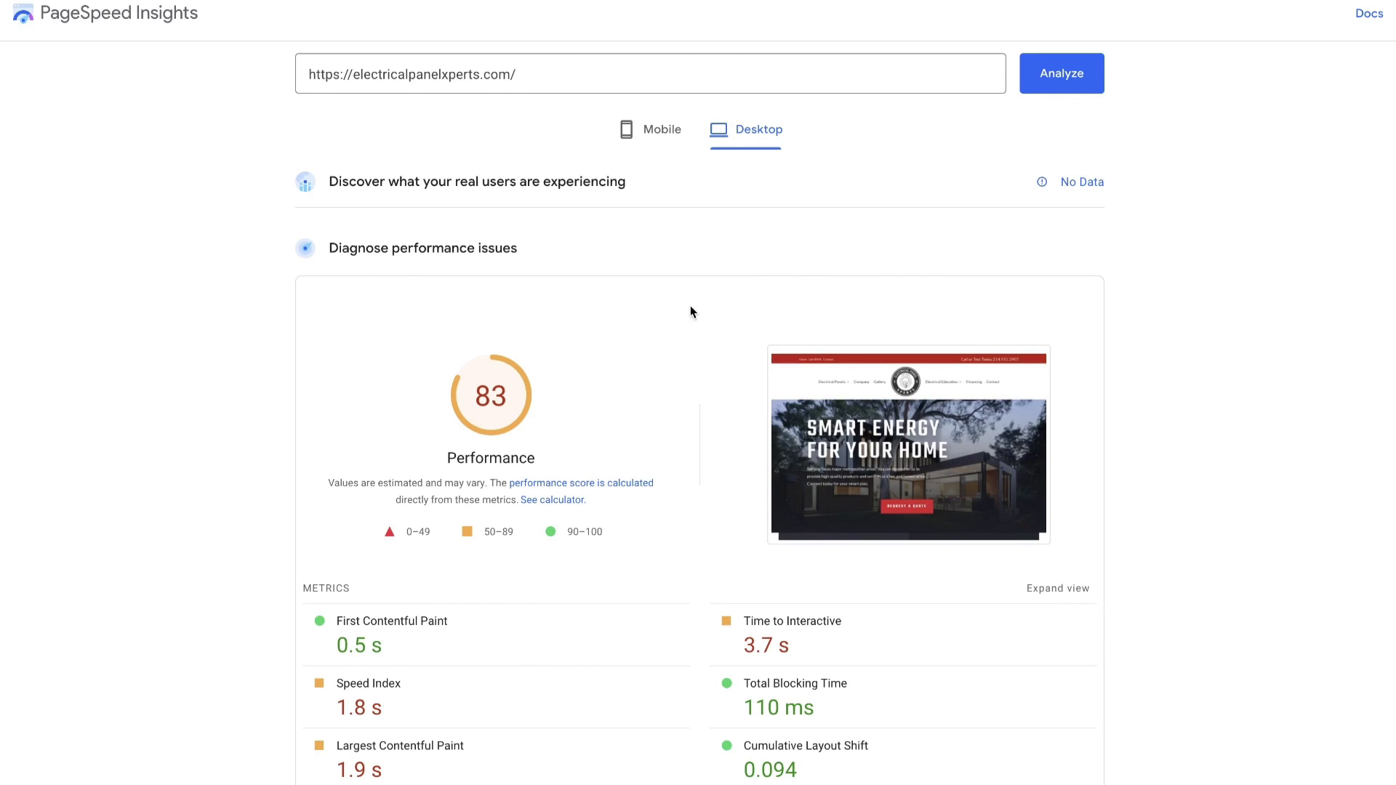
click(670, 136)
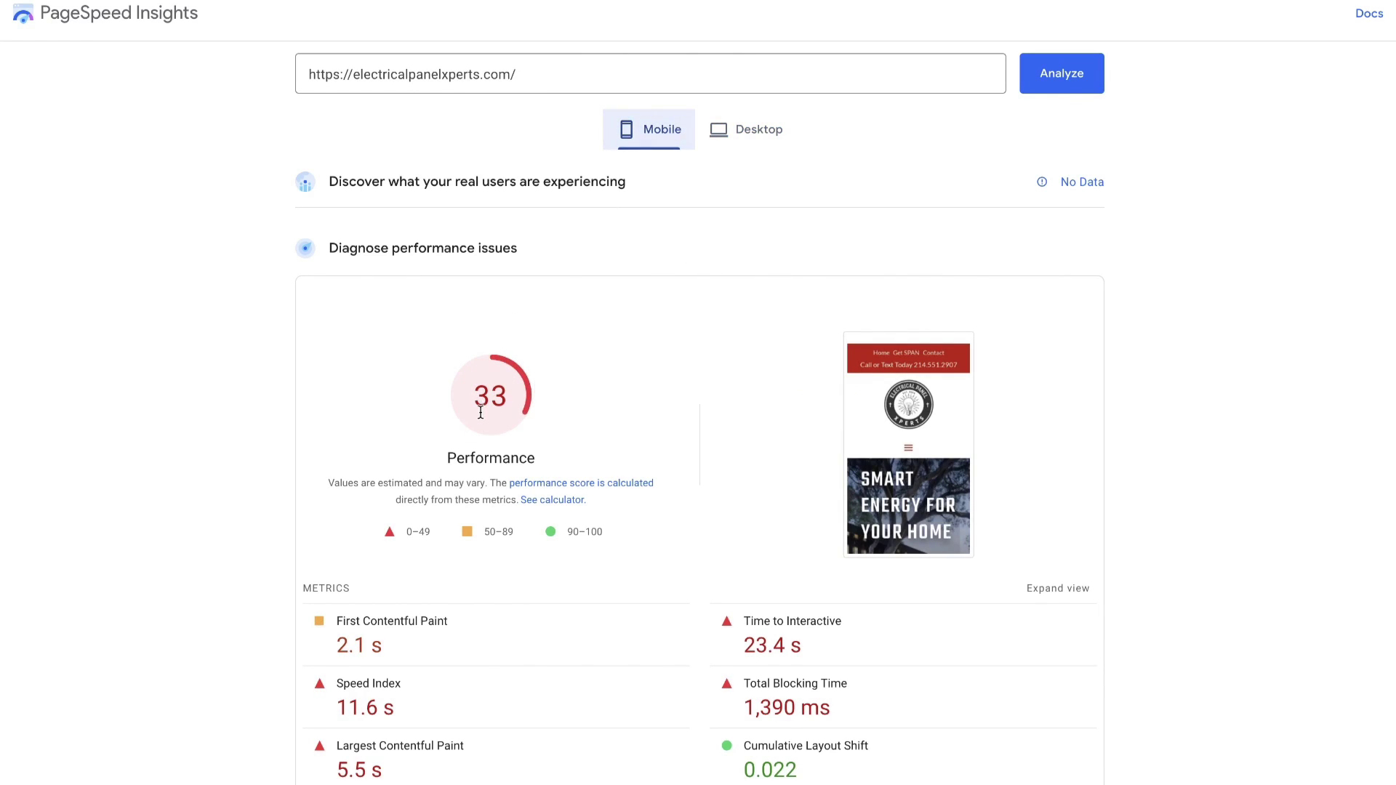
click(764, 131)
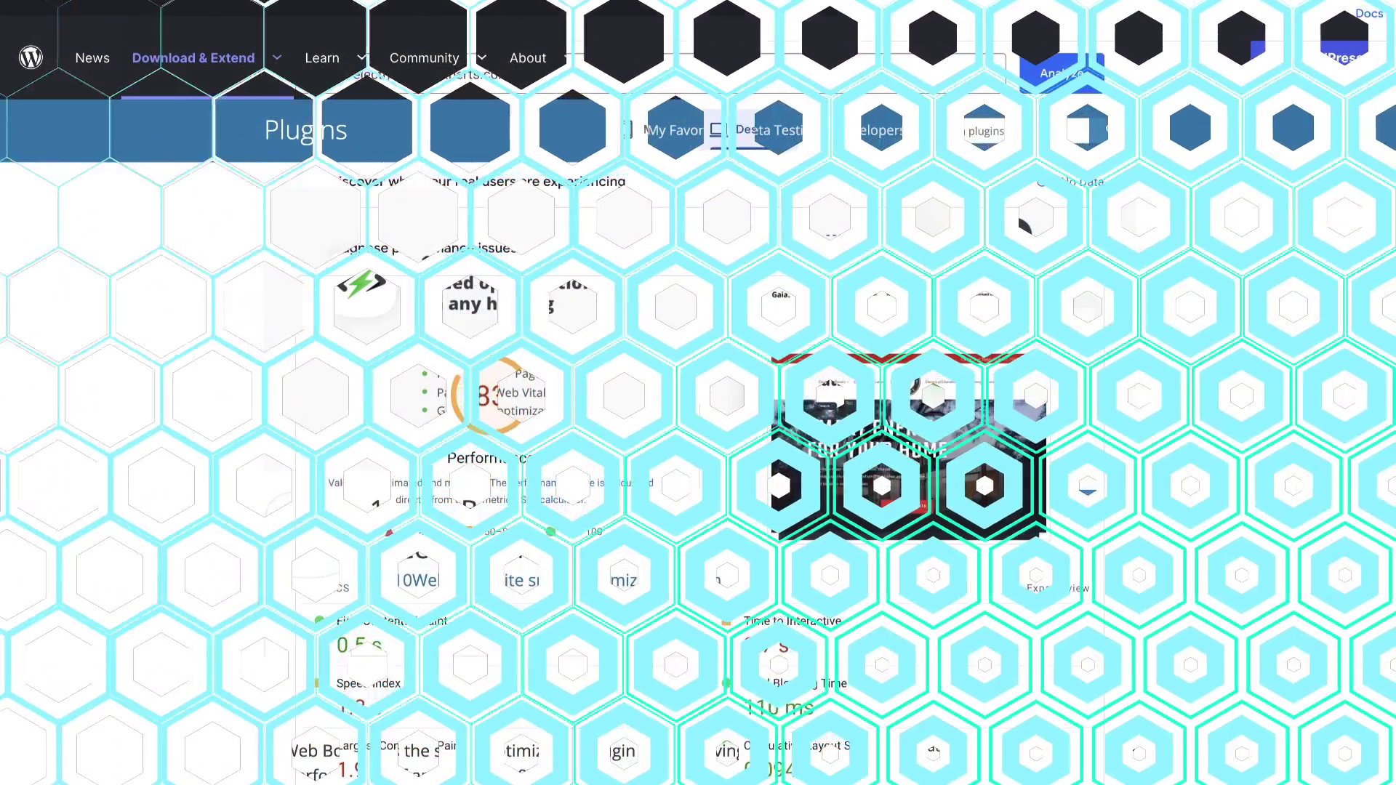
- Browse the 10Web Booster plugin page (version 2.6.31, 10,000+ installs) and highlight its name
scroll(1271, 660, down, 1)
scroll(1271, 666, down, 1)
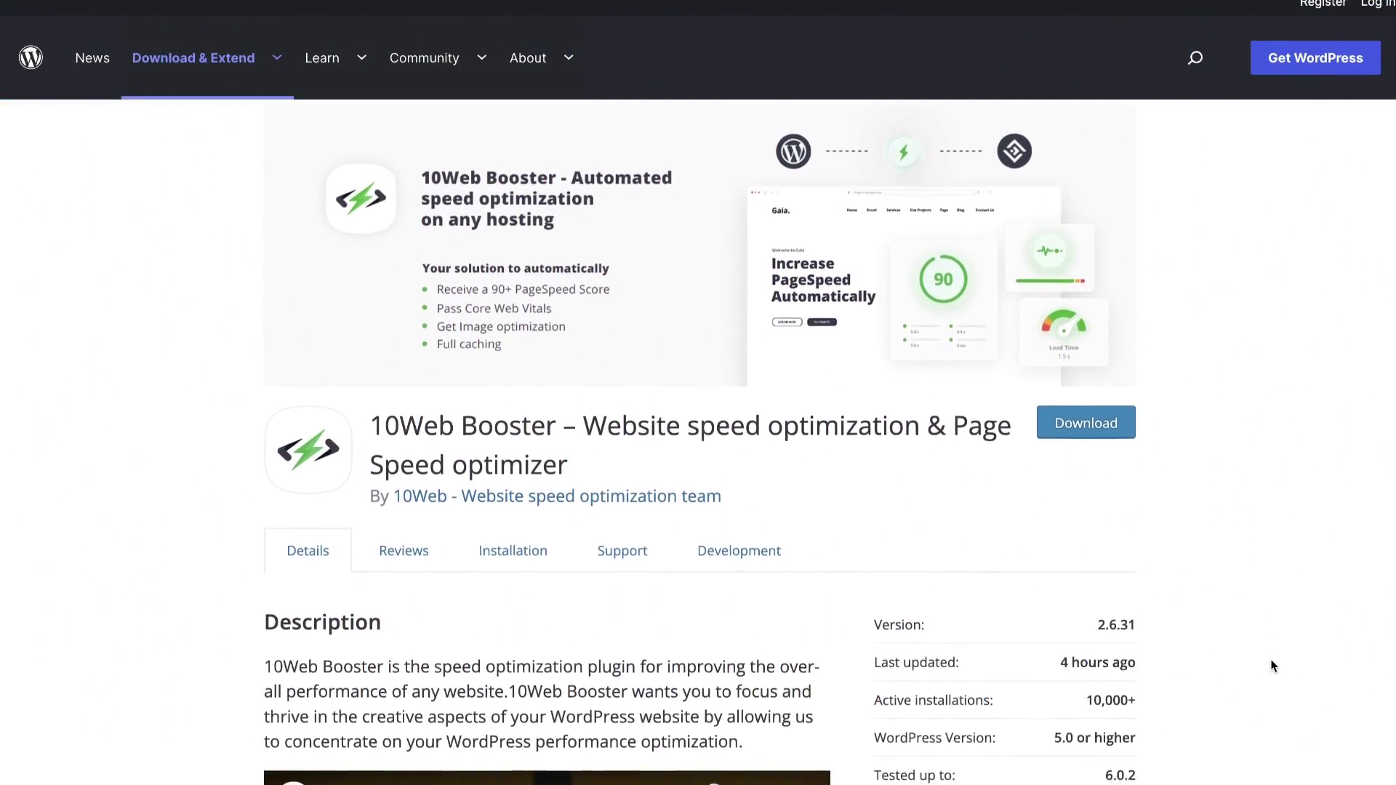
scroll(1271, 666, down, 5)
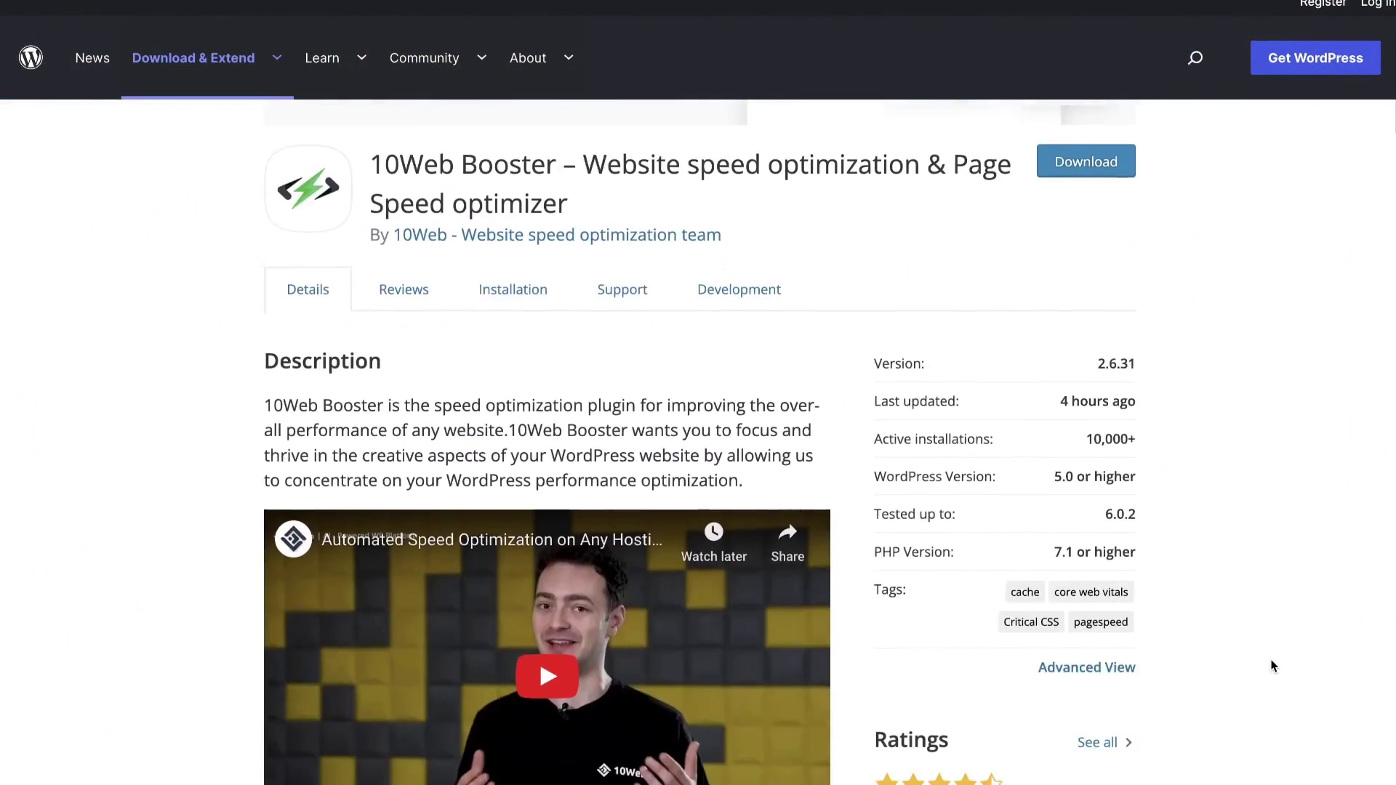
scroll(1272, 663, up, 7)
scroll(1272, 666, down, 5)
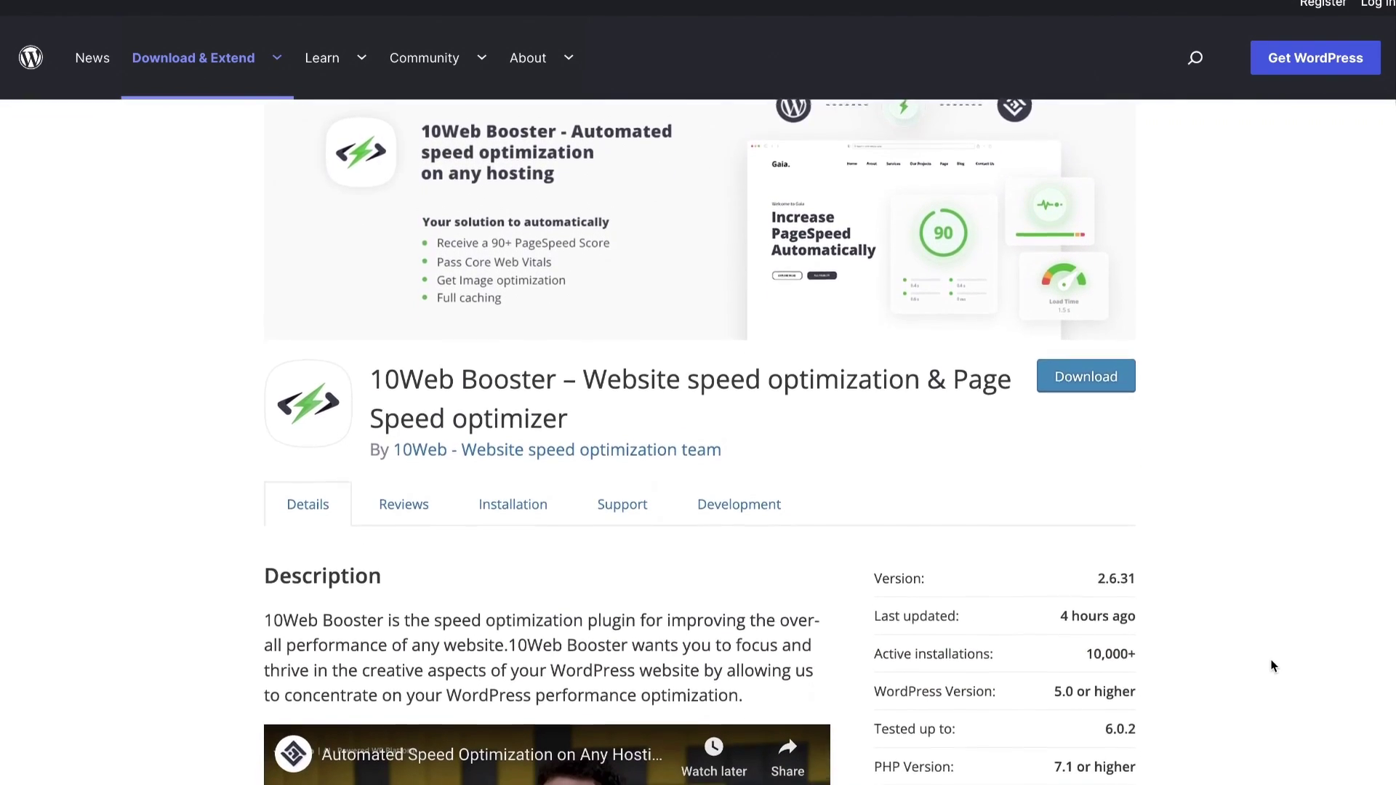
scroll(1271, 666, down, 1)
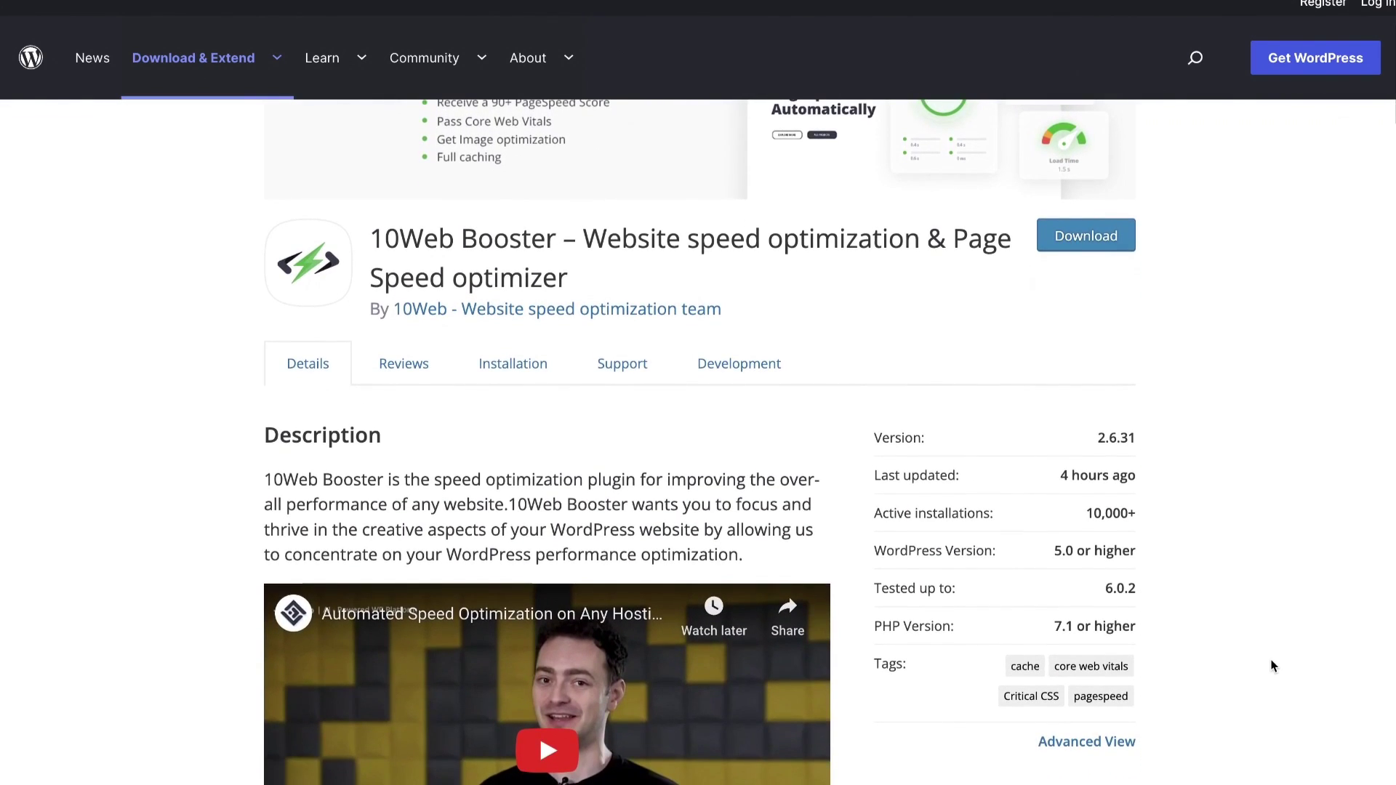
scroll(1271, 666, down, 1)
scroll(1270, 665, down, 6)
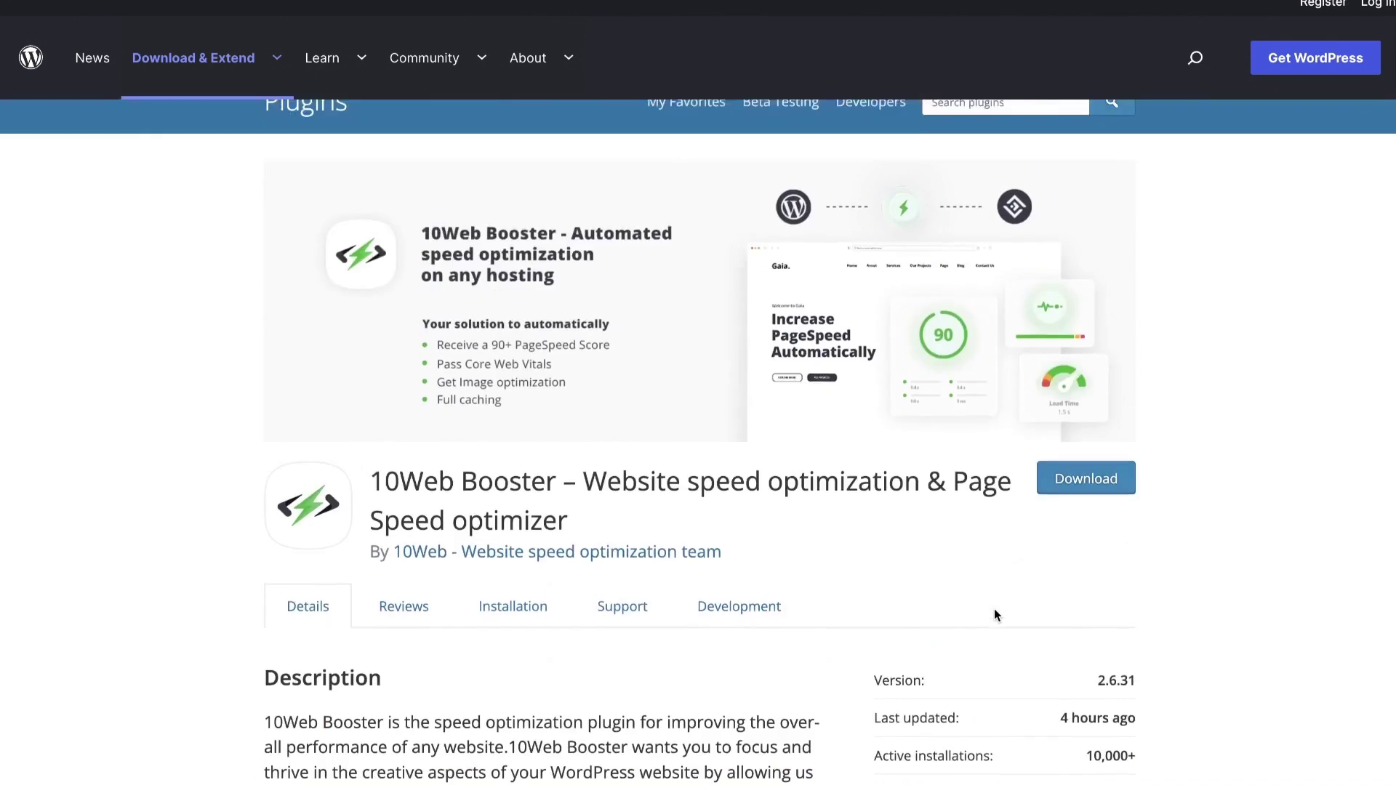
scroll(993, 609, up, 1)
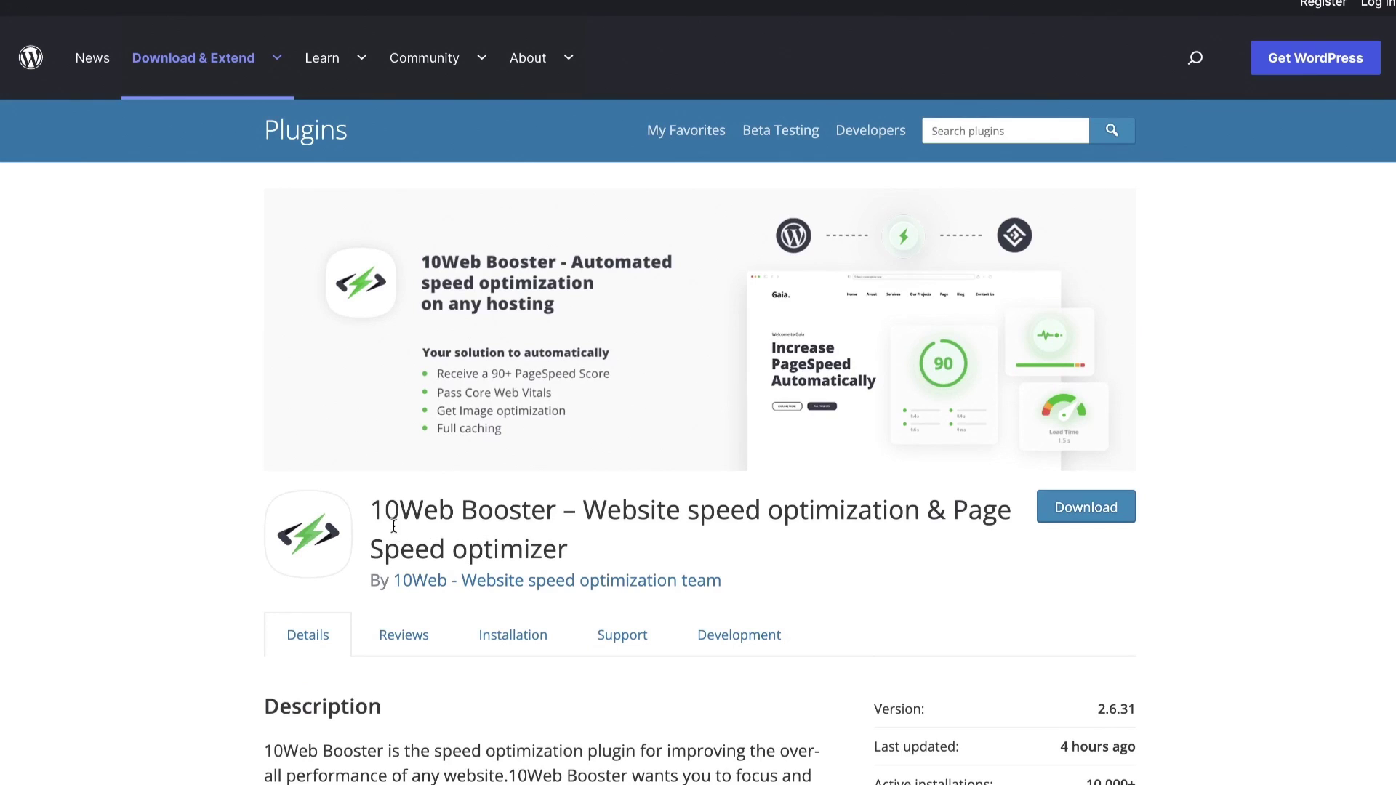
drag(371, 511, 548, 510)
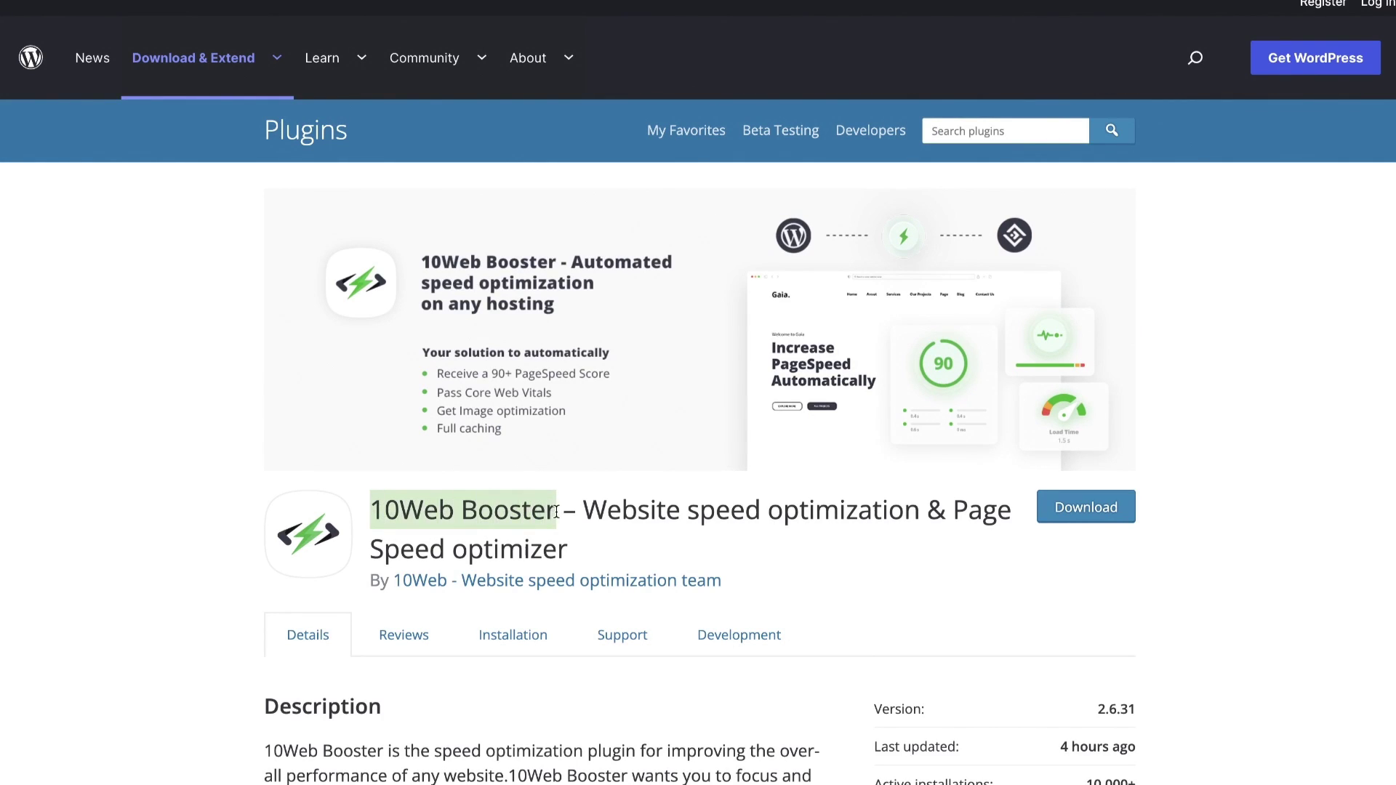
- Search Plugins > Add New for 10Web Booster, then install and activate it
click(1190, 534)
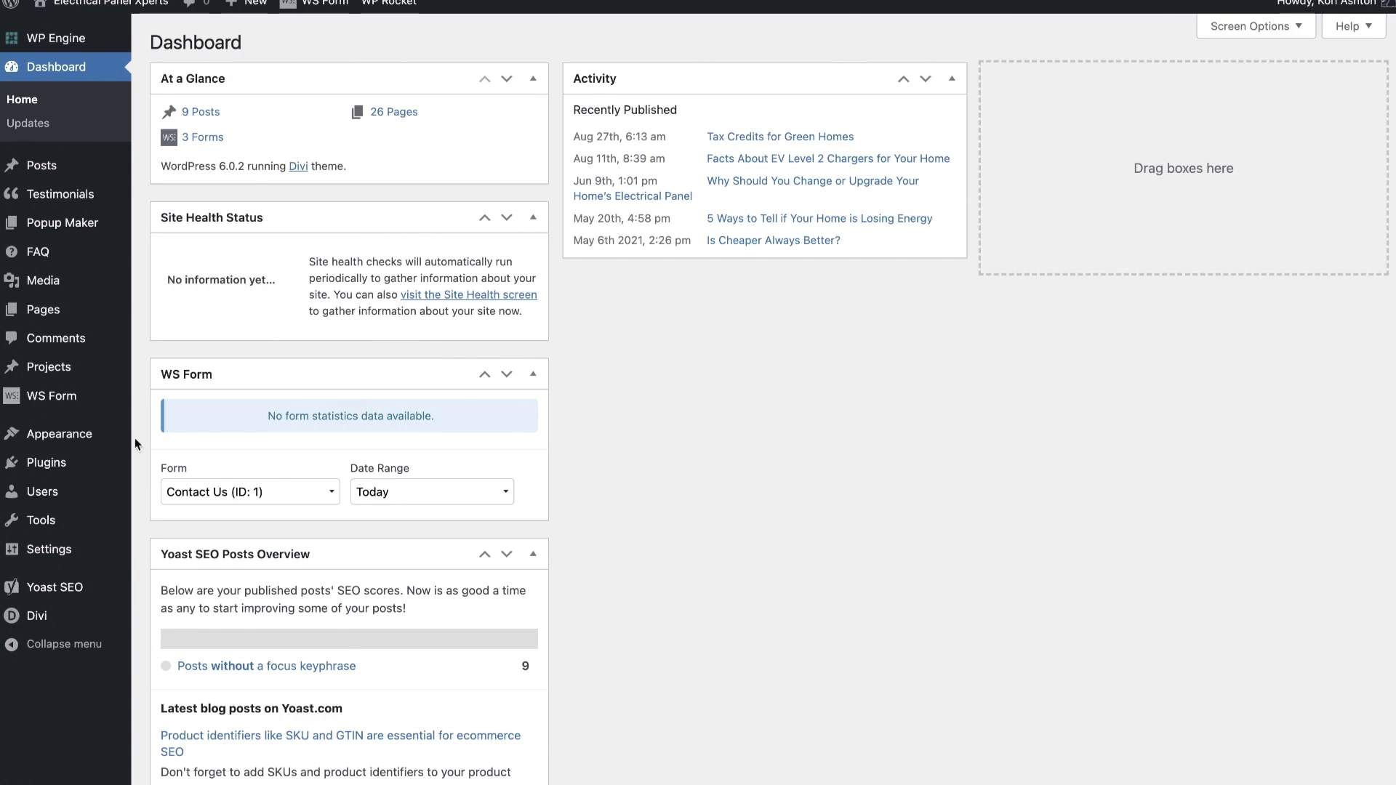
mouse_move(61, 474)
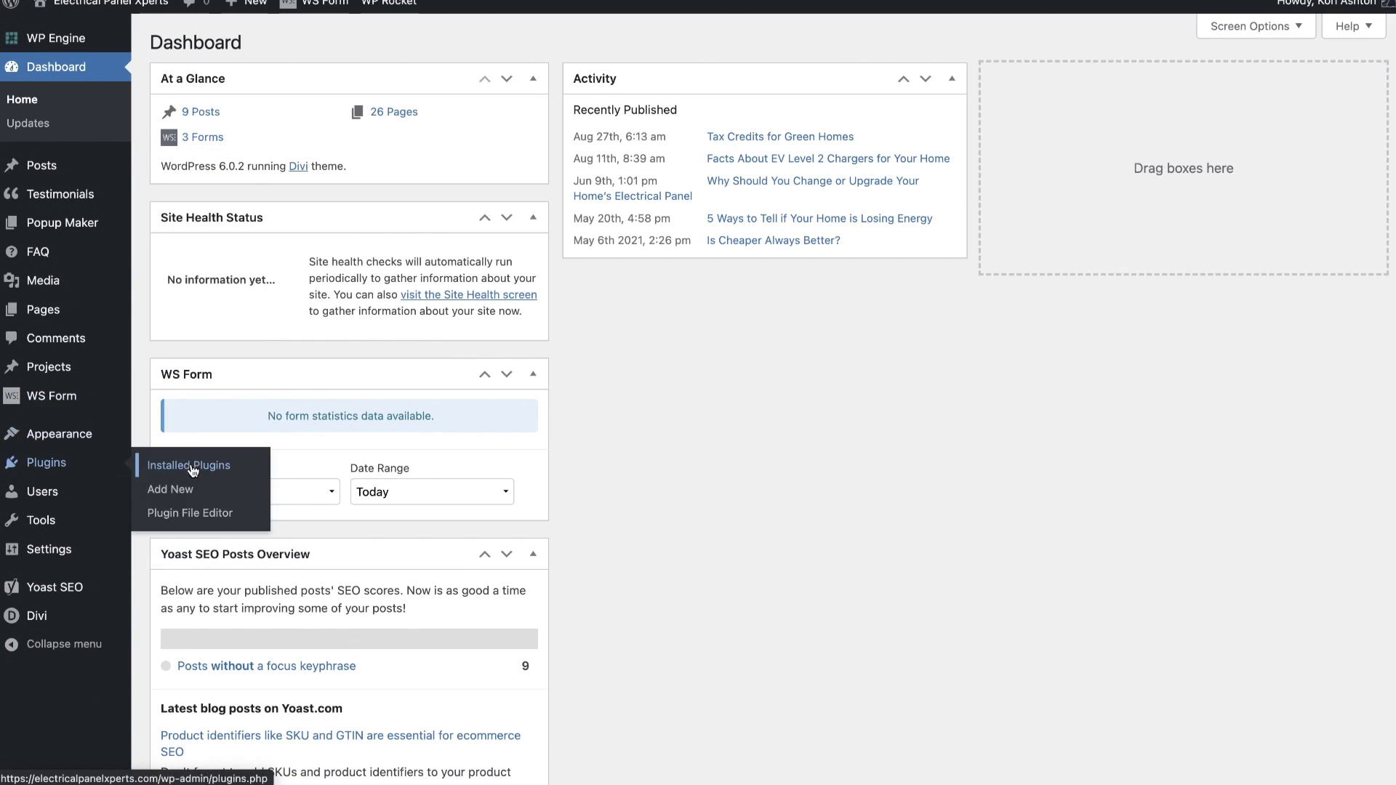
click(190, 494)
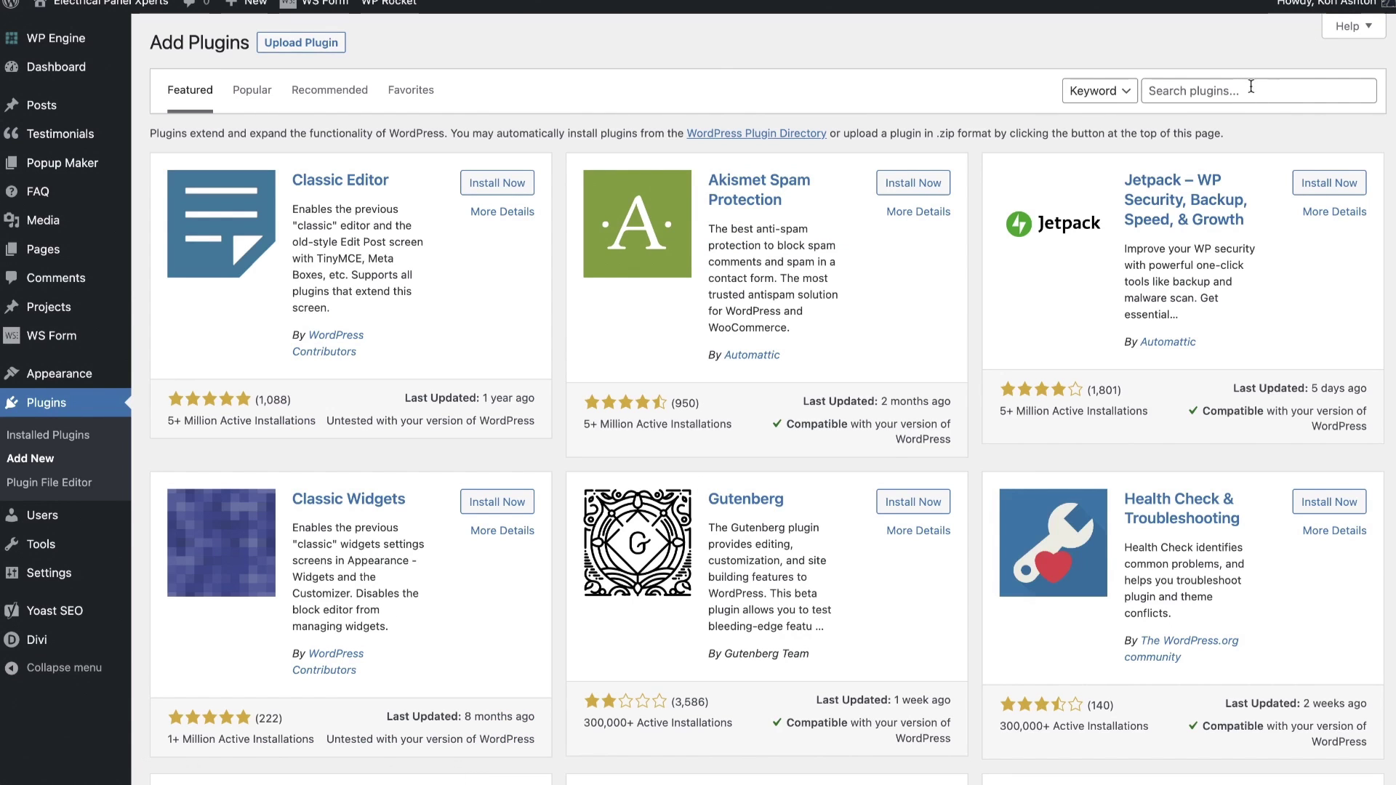
click(1212, 92)
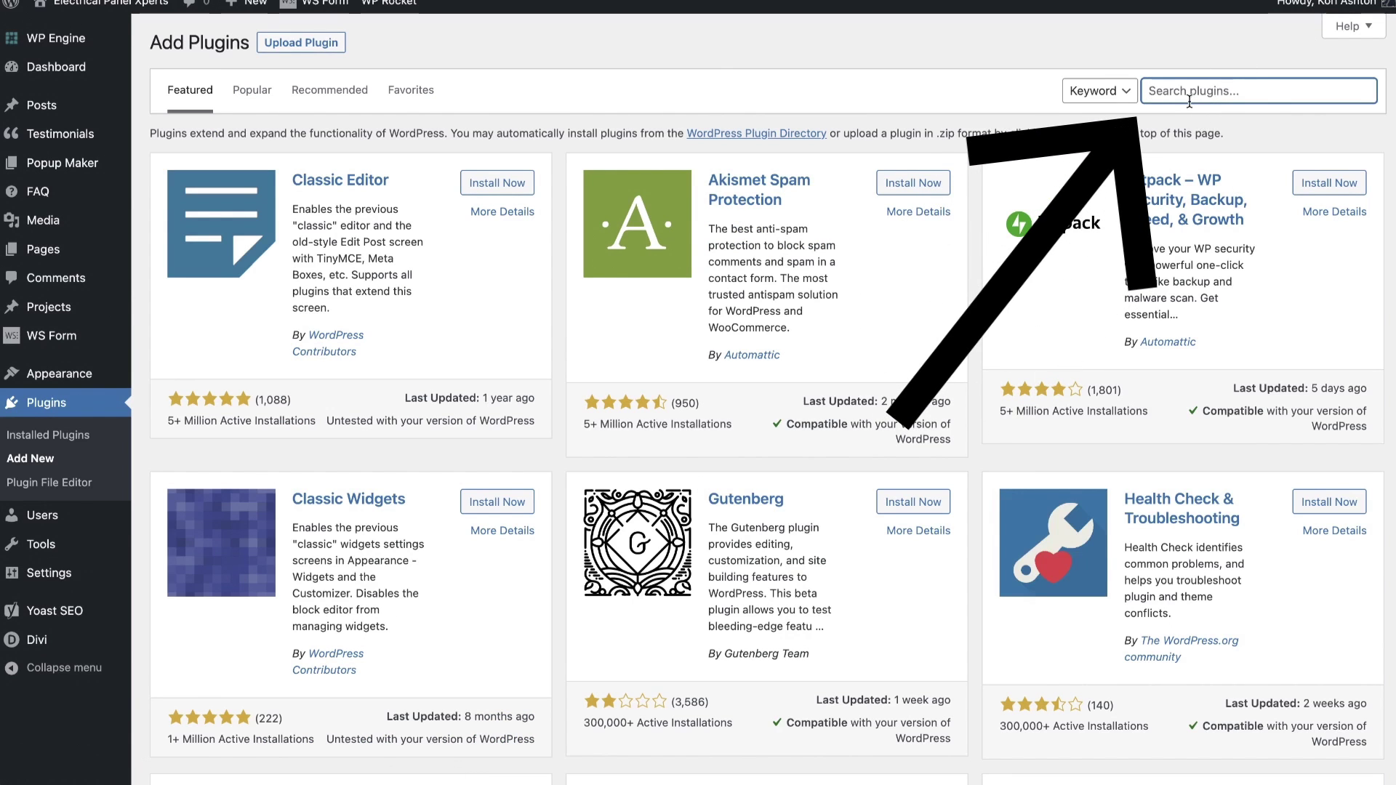
text(10Web Booster)
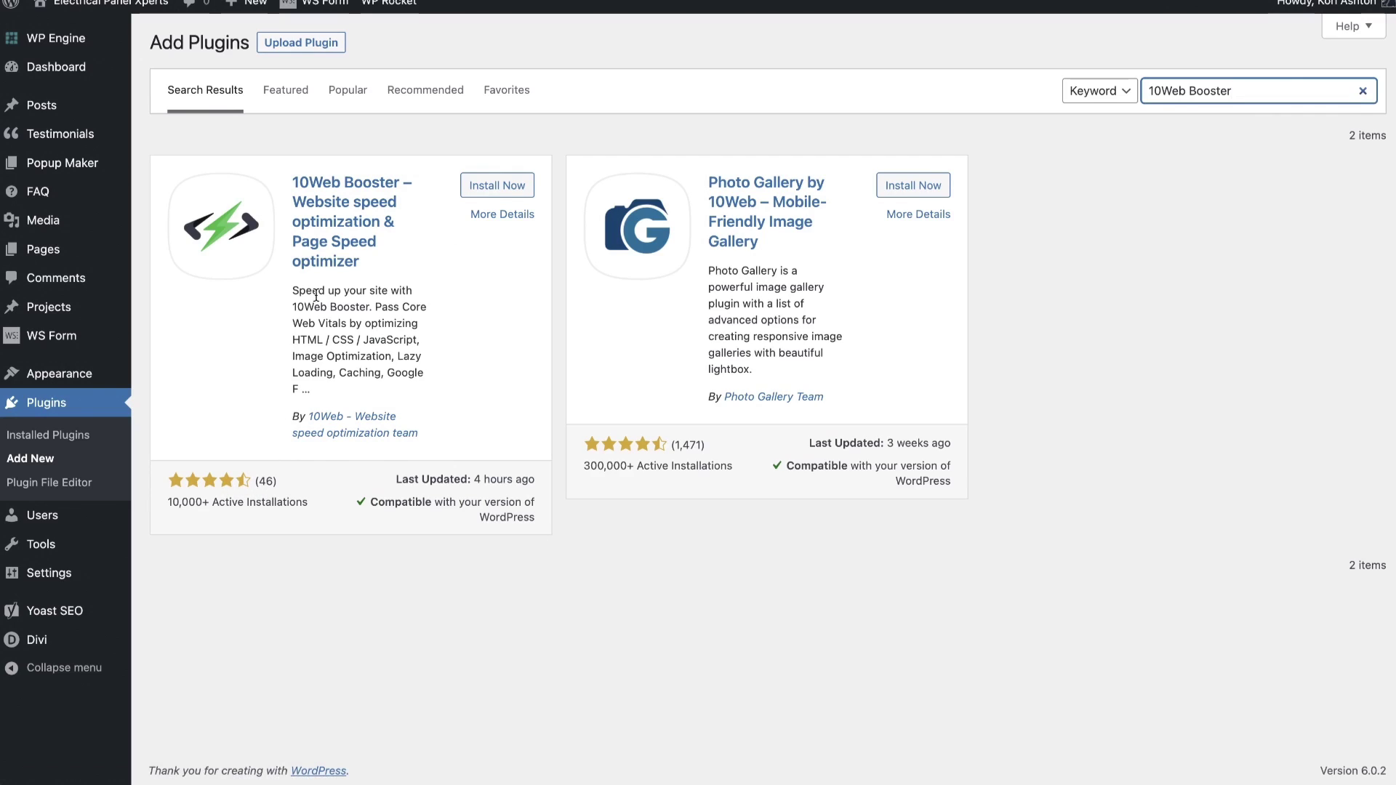
click(519, 183)
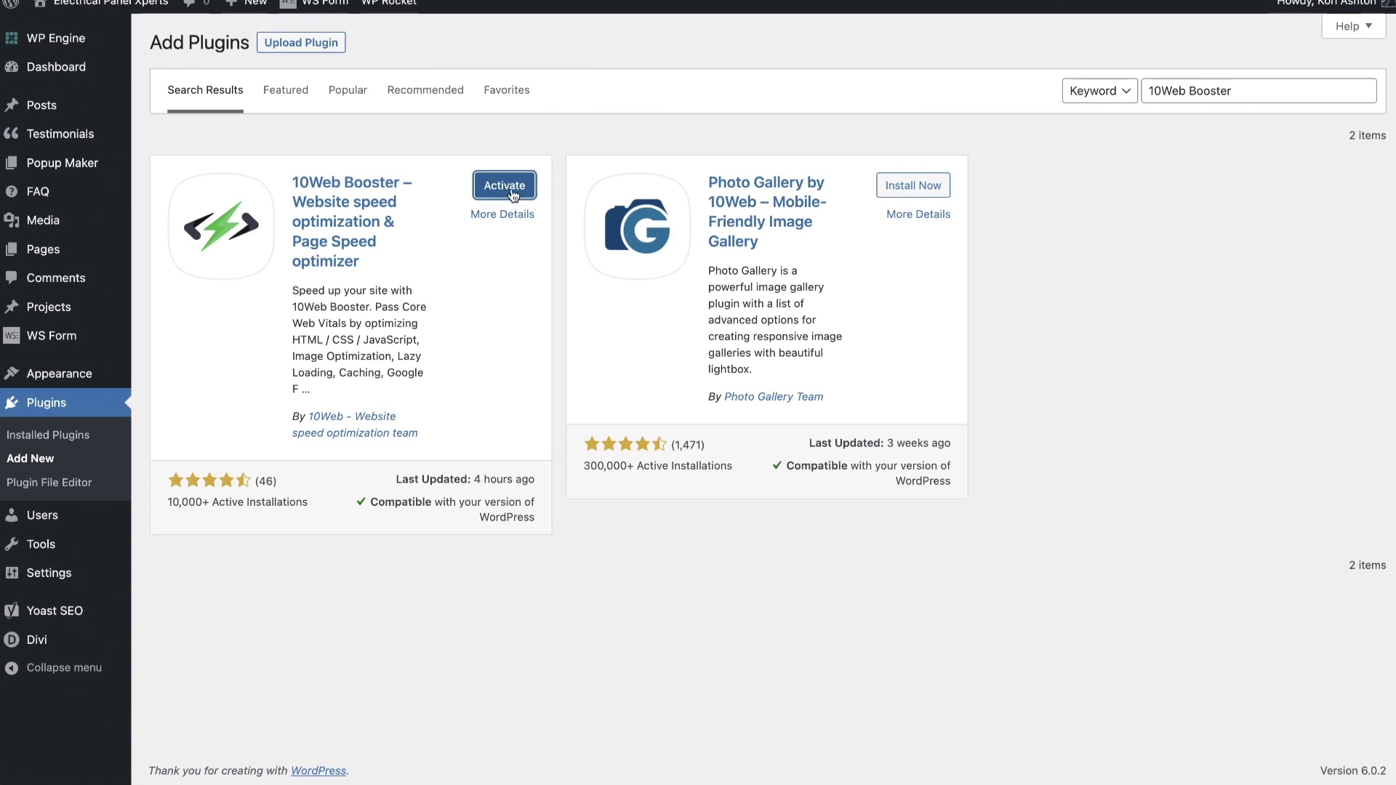
click(511, 188)
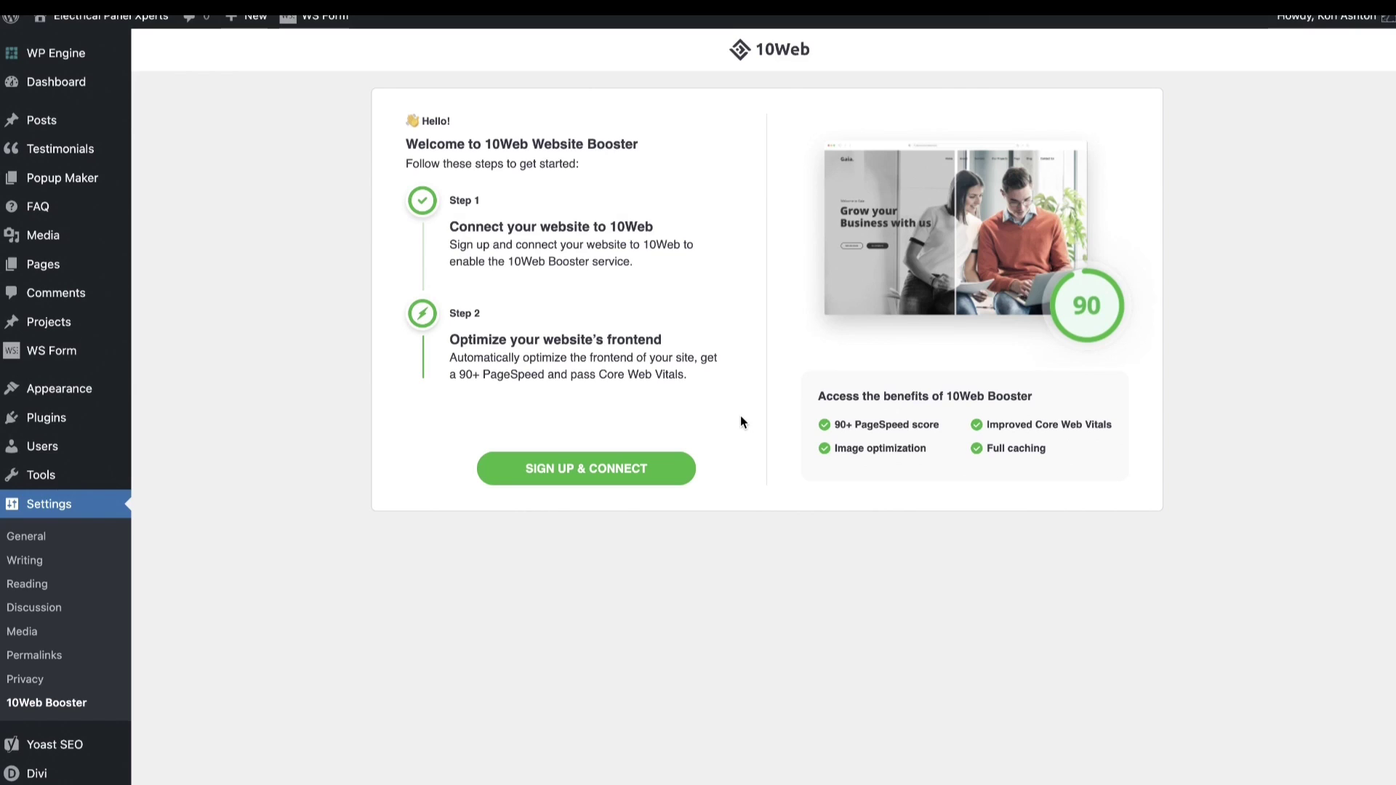
- Sign up and connect the site to a 10Web account from the welcome page
click(570, 464)
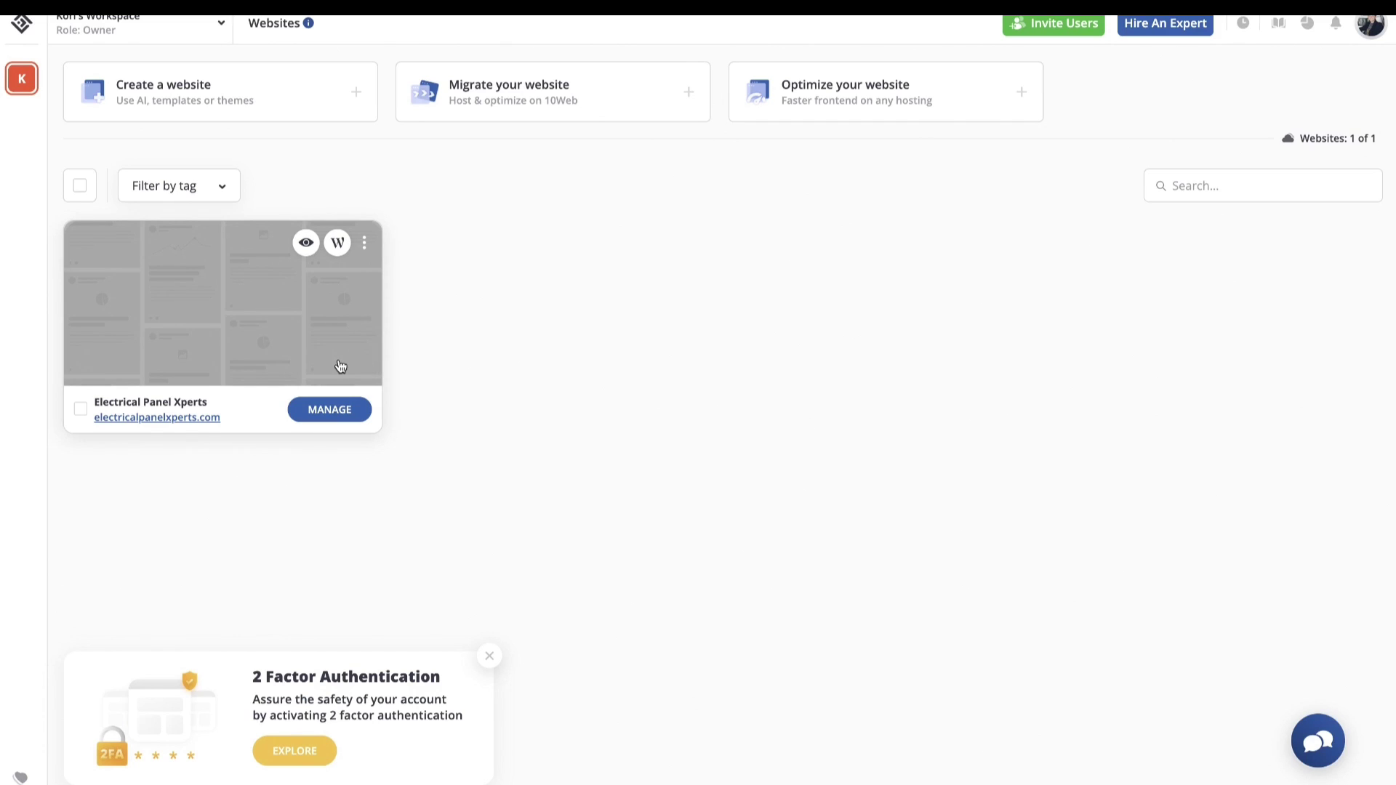
- Open management for the Electrical Panel Xperts website card
click(324, 413)
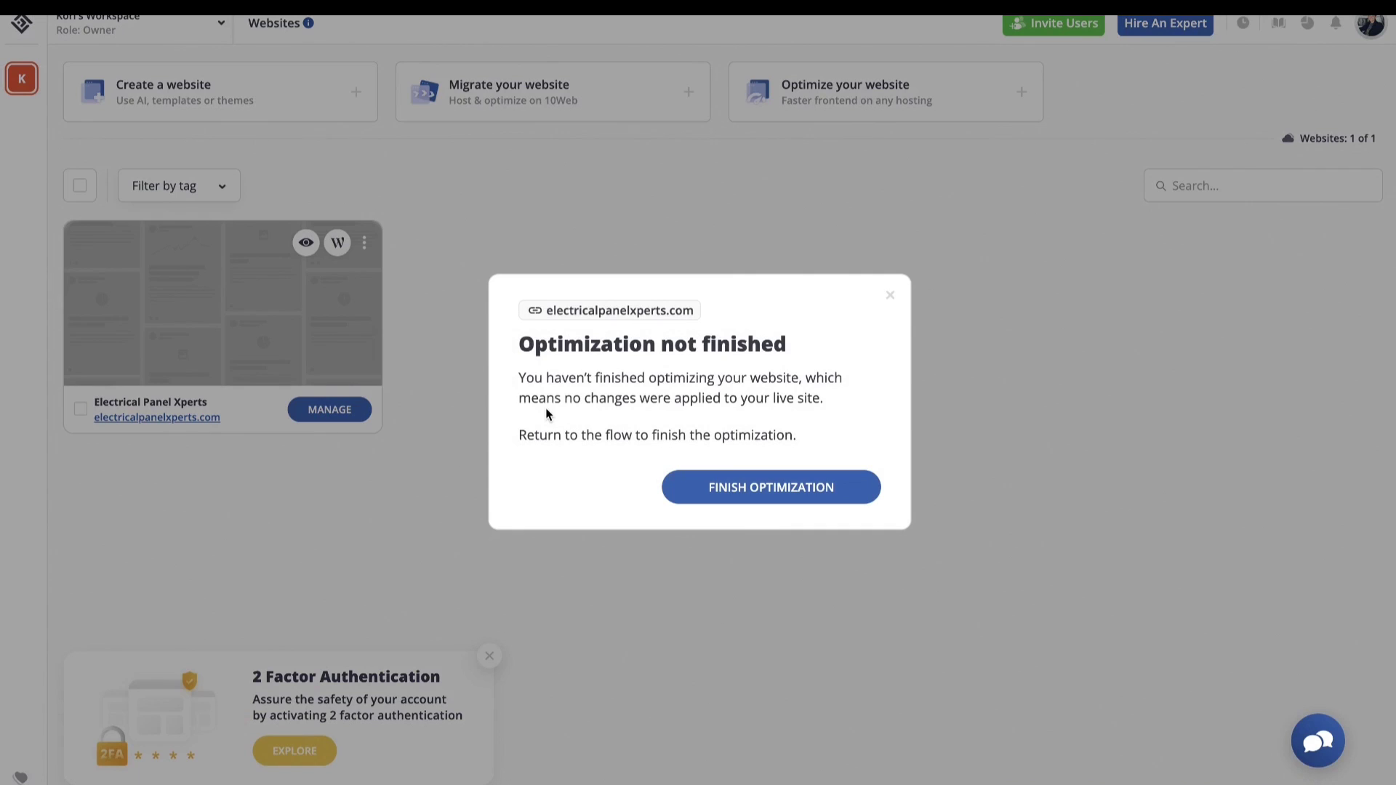
- Finish the homepage optimization and scroll through the optimized preview of electricalpanelxperts.com
click(743, 487)
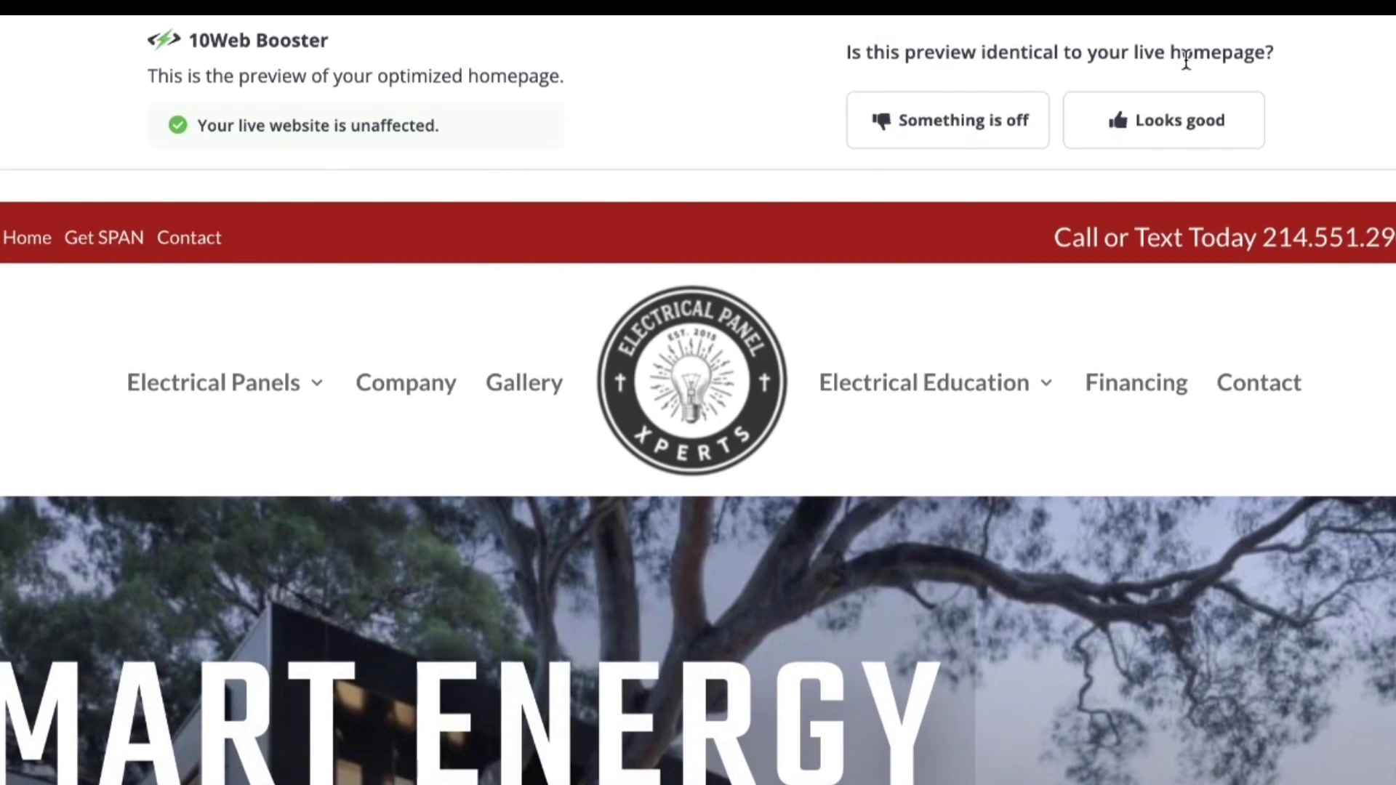
scroll(842, 368, down, 10)
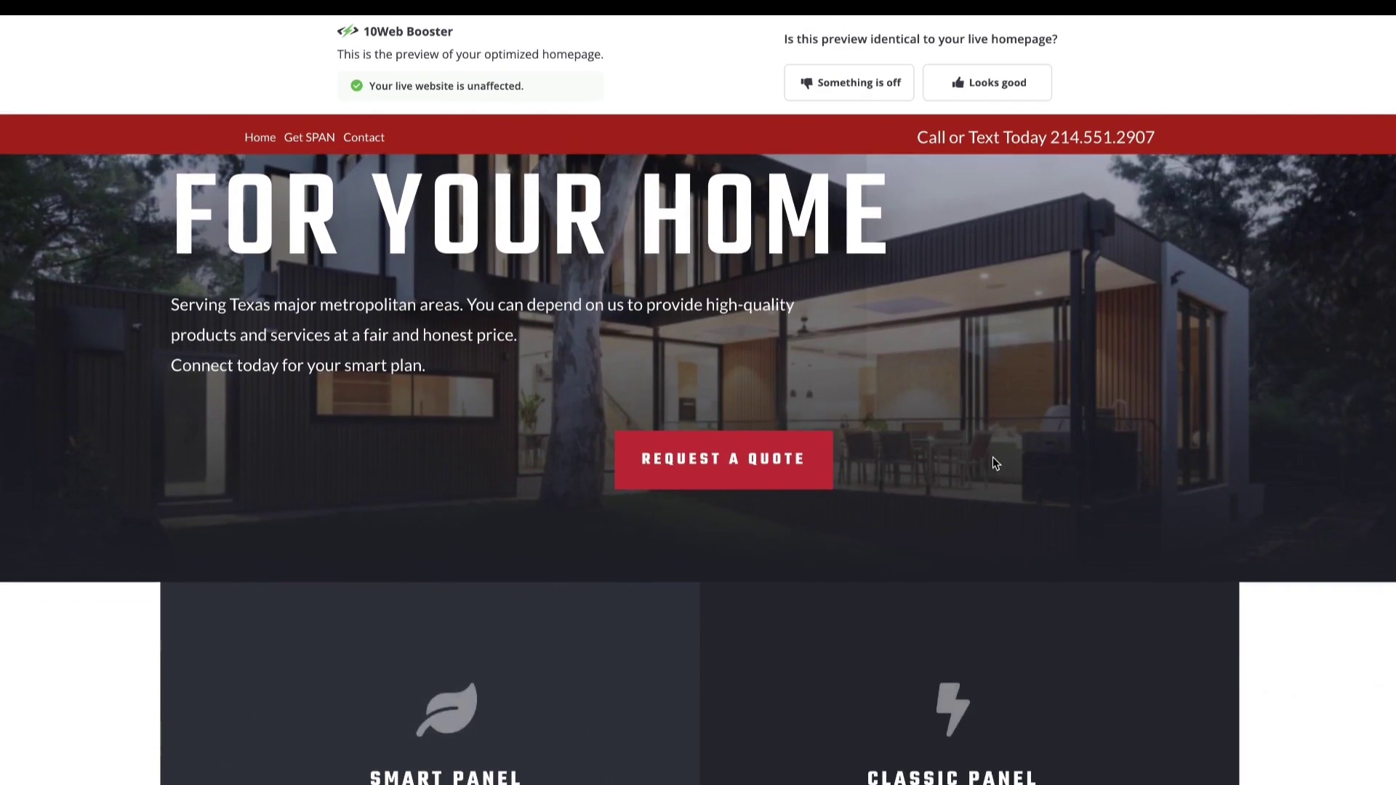
scroll(992, 456, down, 8)
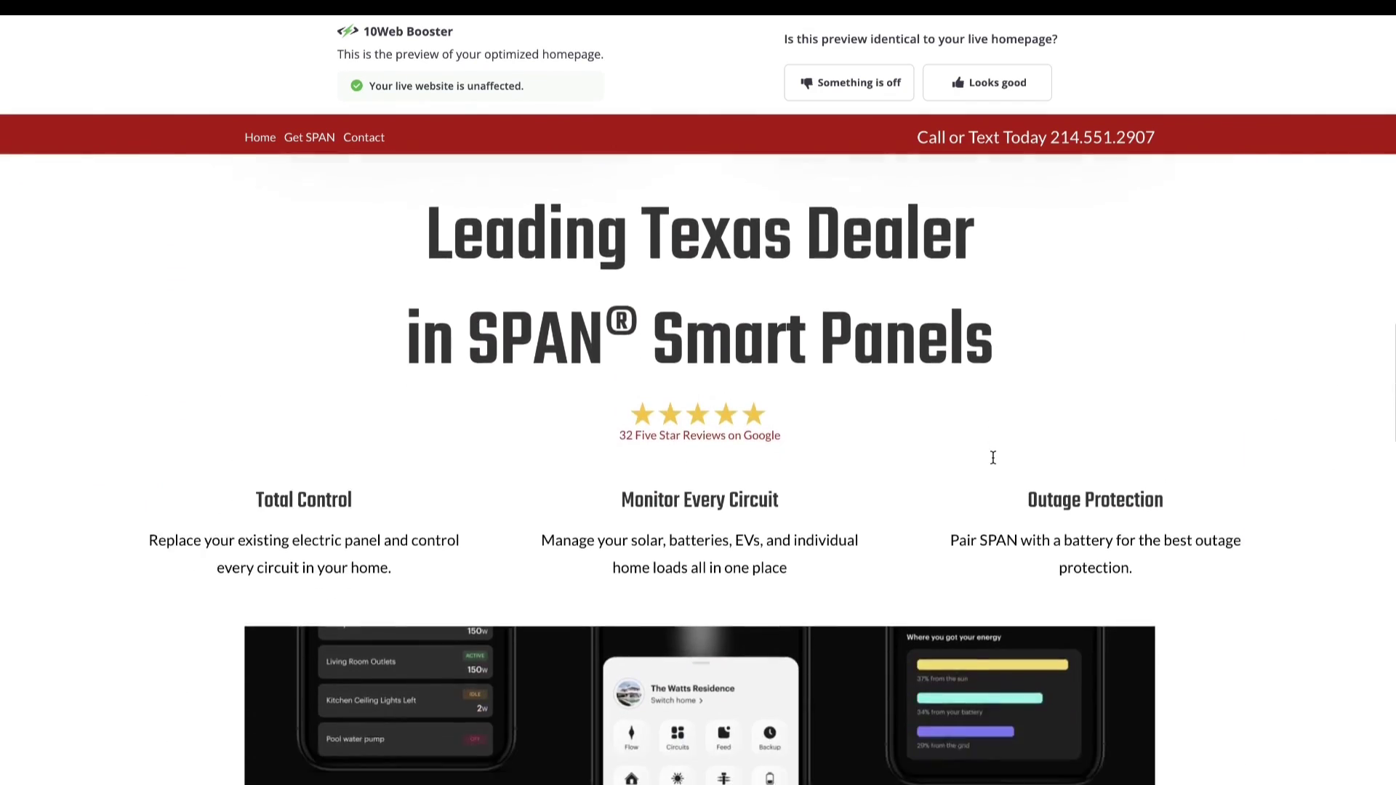
scroll(993, 457, down, 10)
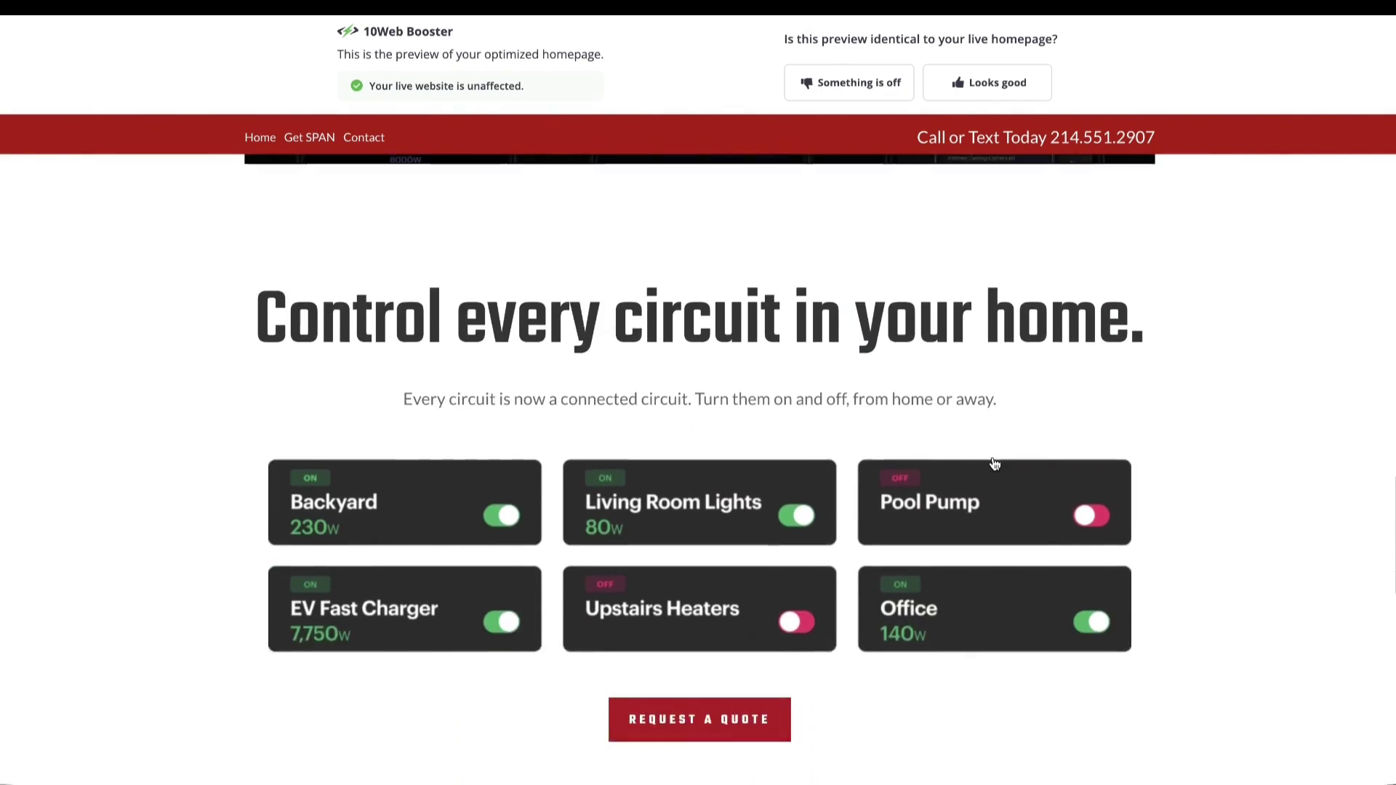
scroll(994, 464, down, 12)
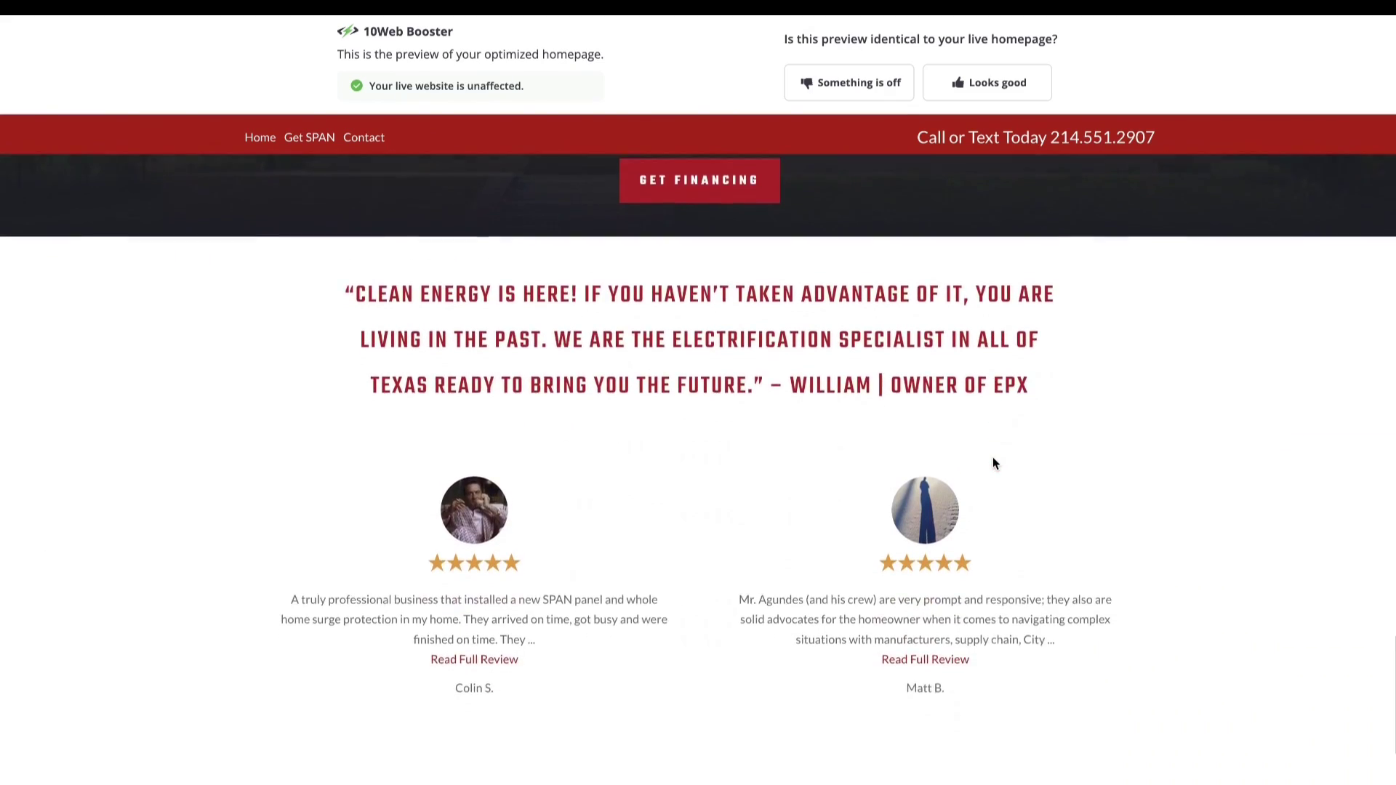
scroll(995, 463, down, 10)
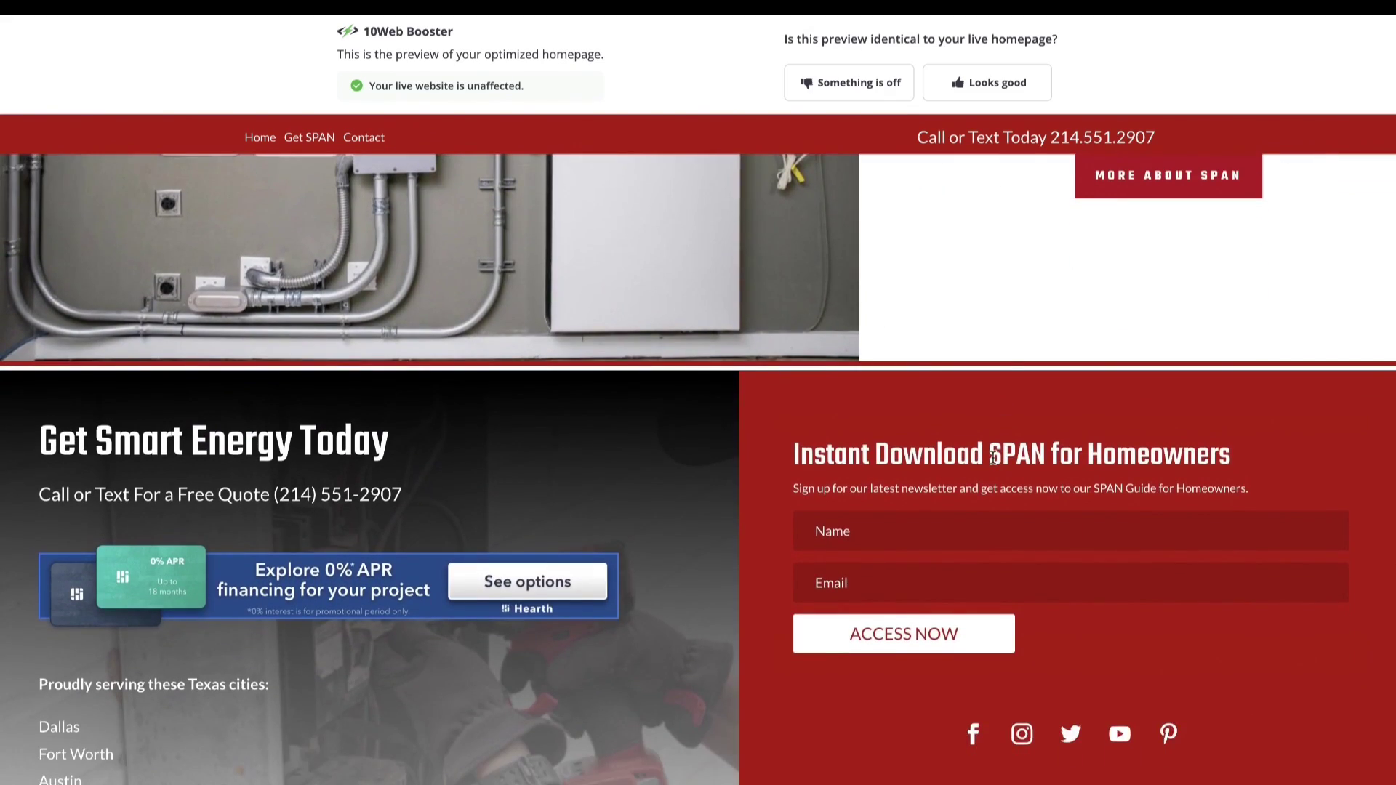
scroll(993, 456, up, 20)
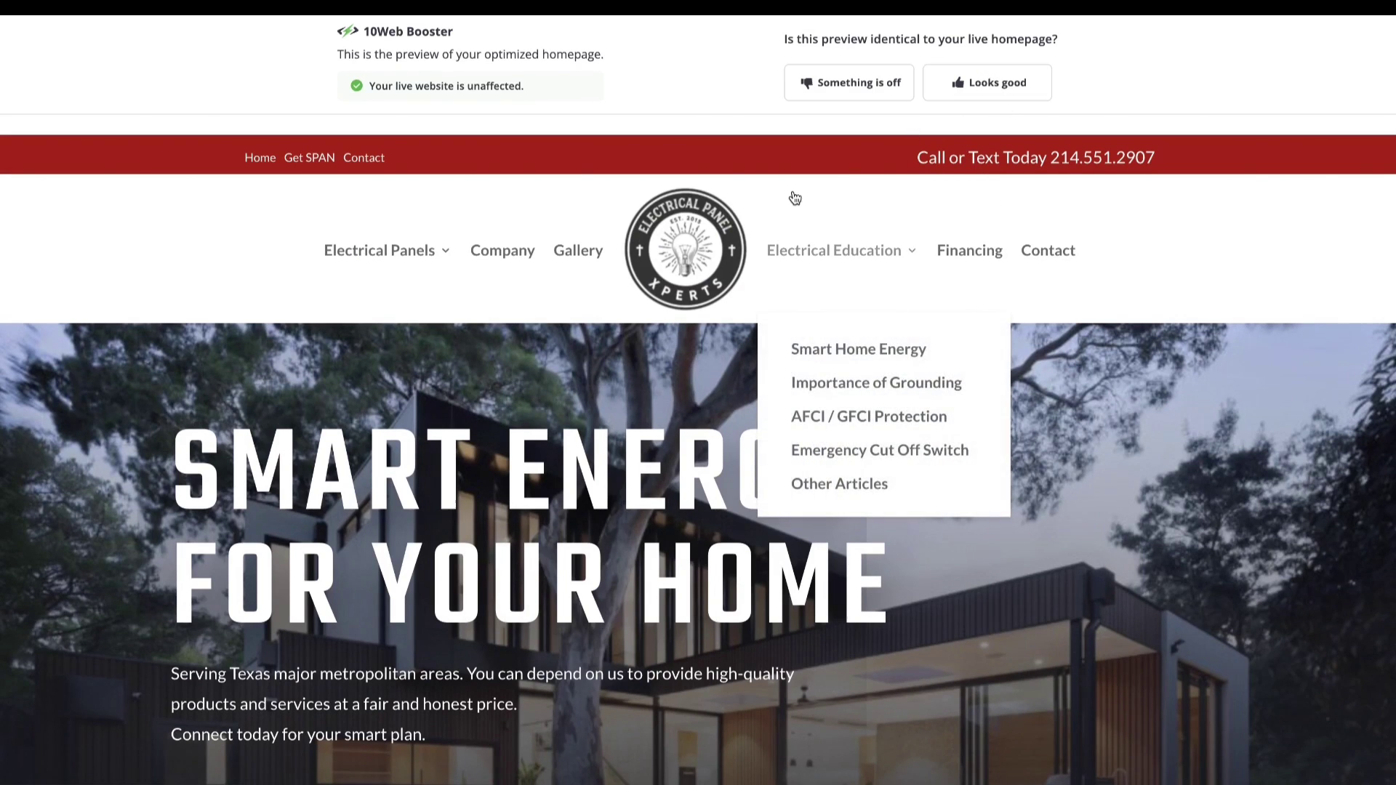
- Approve the optimized homepage preview with Looks good
click(996, 90)
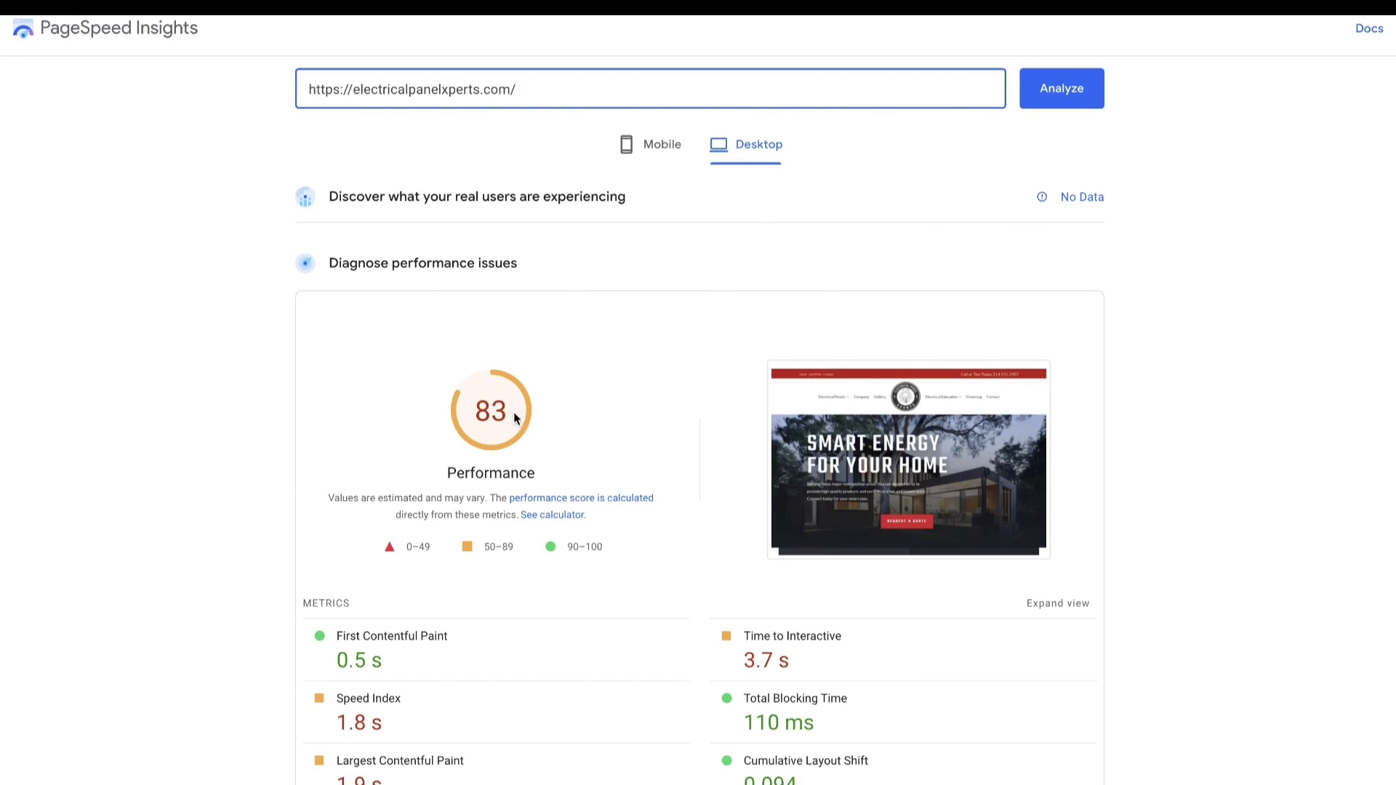
- Re-run PageSpeed Insights on electricalpanelxperts.com, getting a mobile score of 89
click(1061, 96)
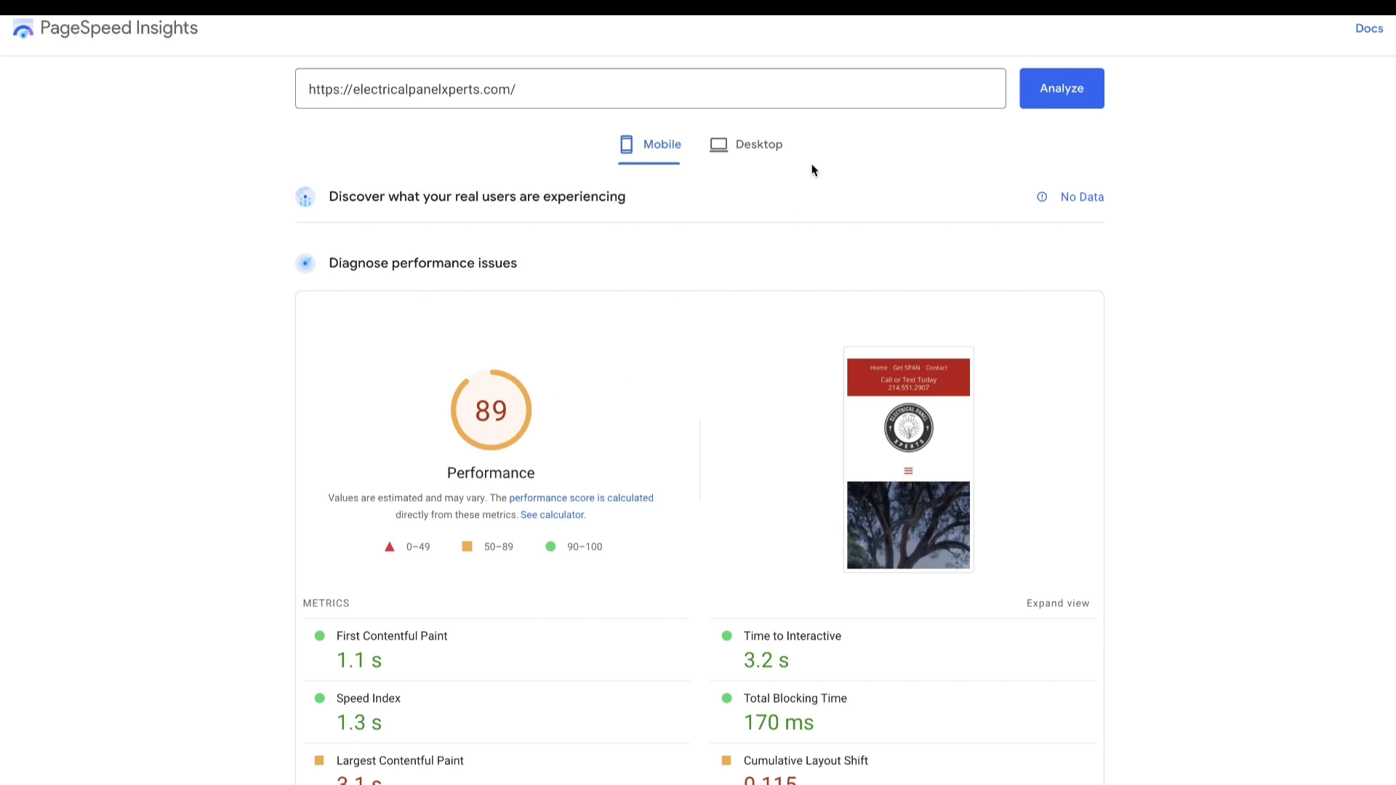
- View the desktop report showing performance 100, 0.3 s FCP and 0 ms blocking time
click(768, 161)
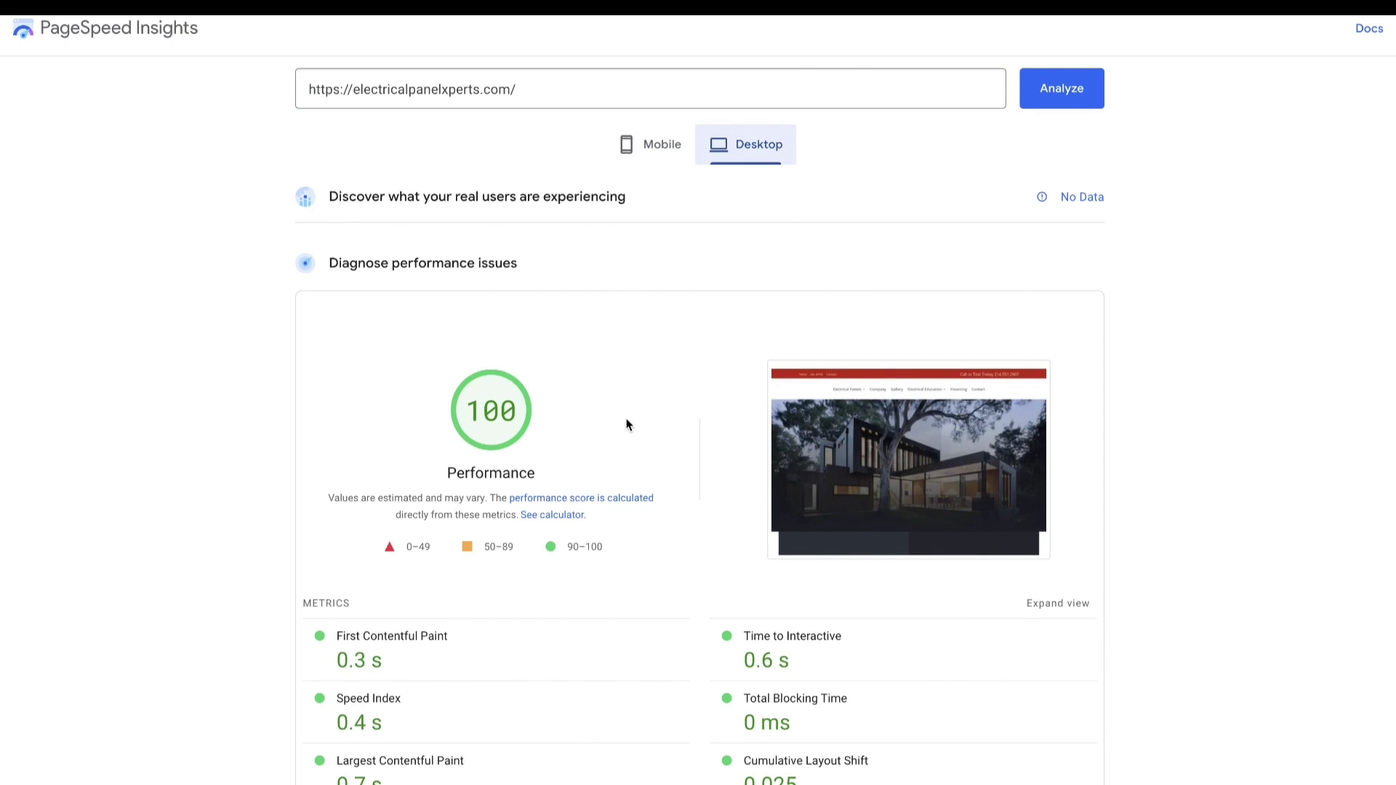
scroll(661, 582, down, 8)
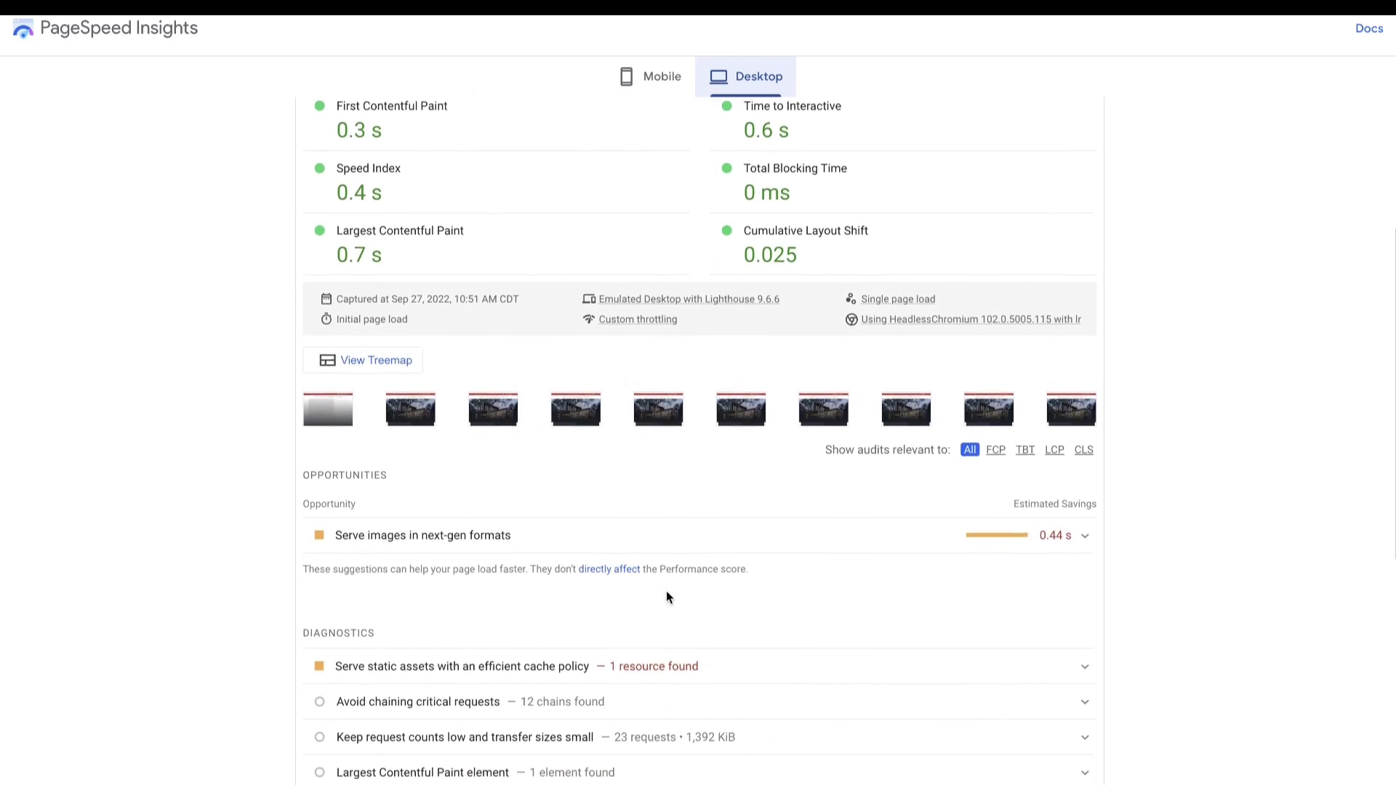
scroll(665, 590, up, 4)
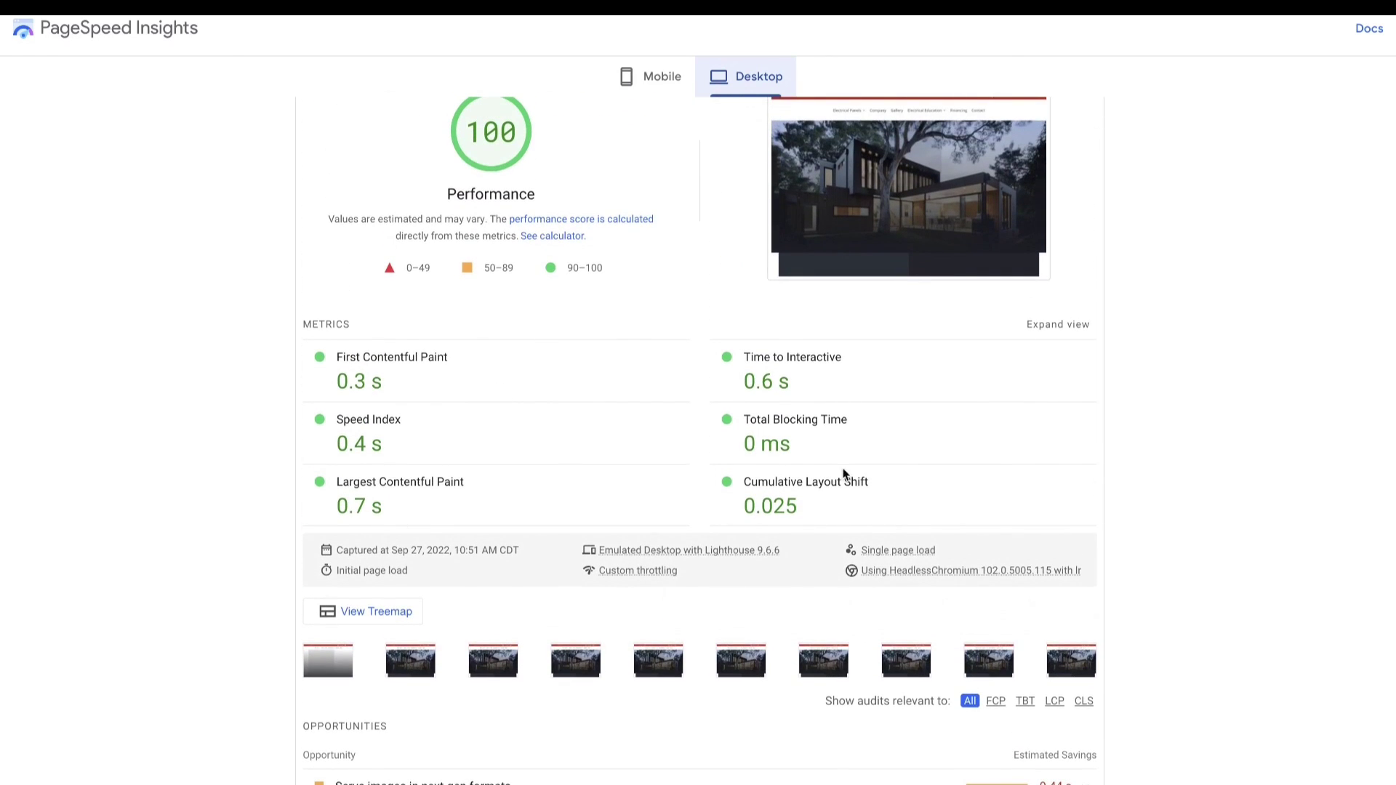
scroll(847, 465, up, 3)
scroll(850, 434, up, 2)
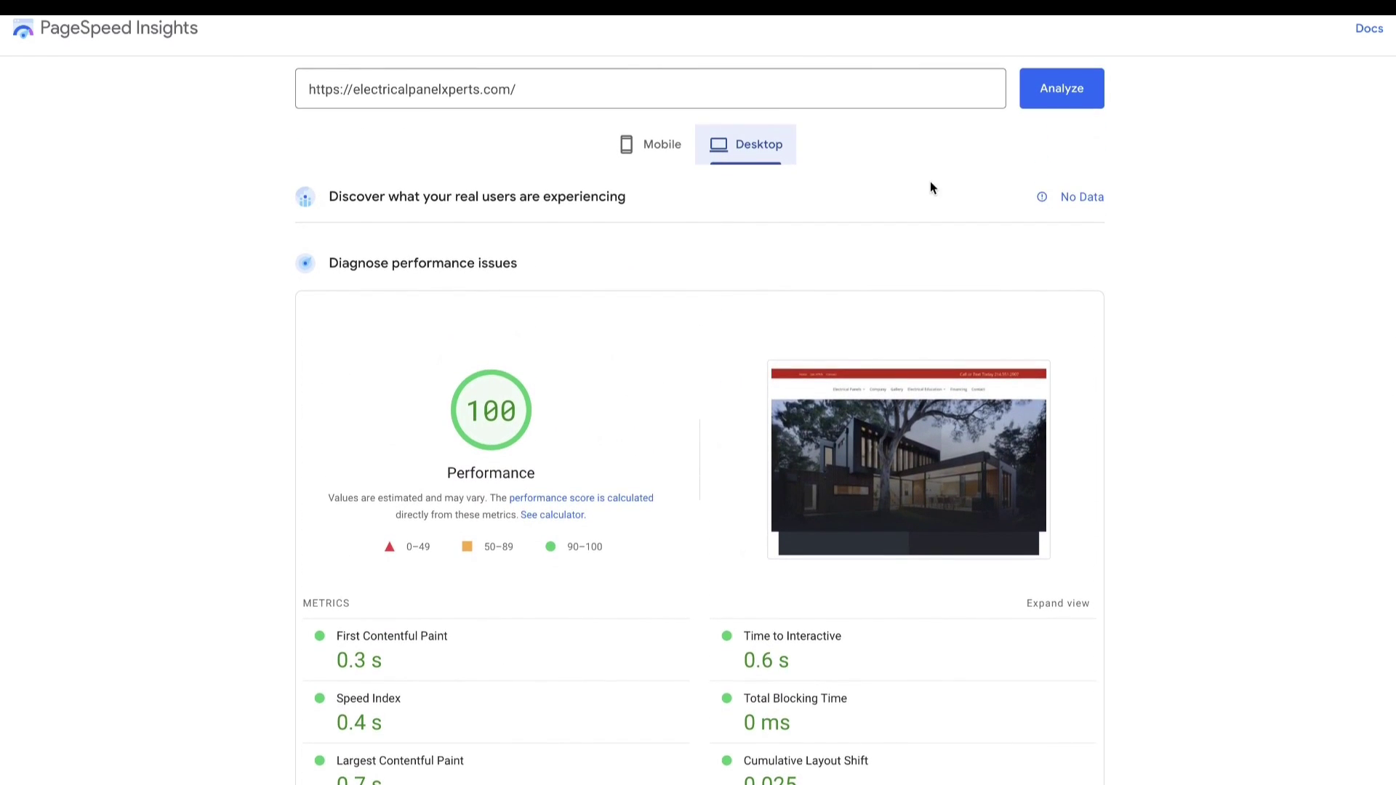